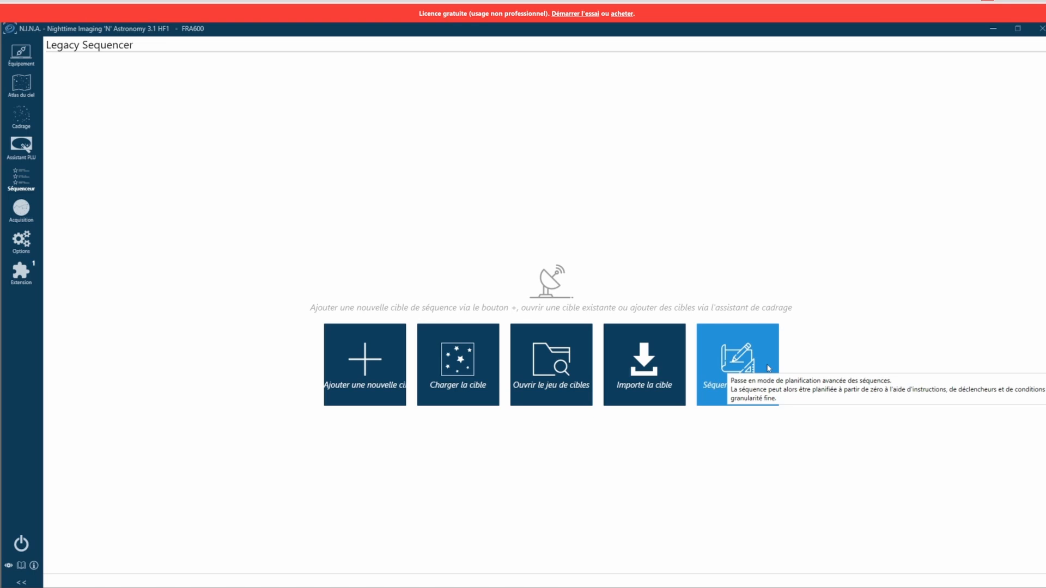
Switch to the advanced sequencer and show the available sequence templates
click(768, 366)
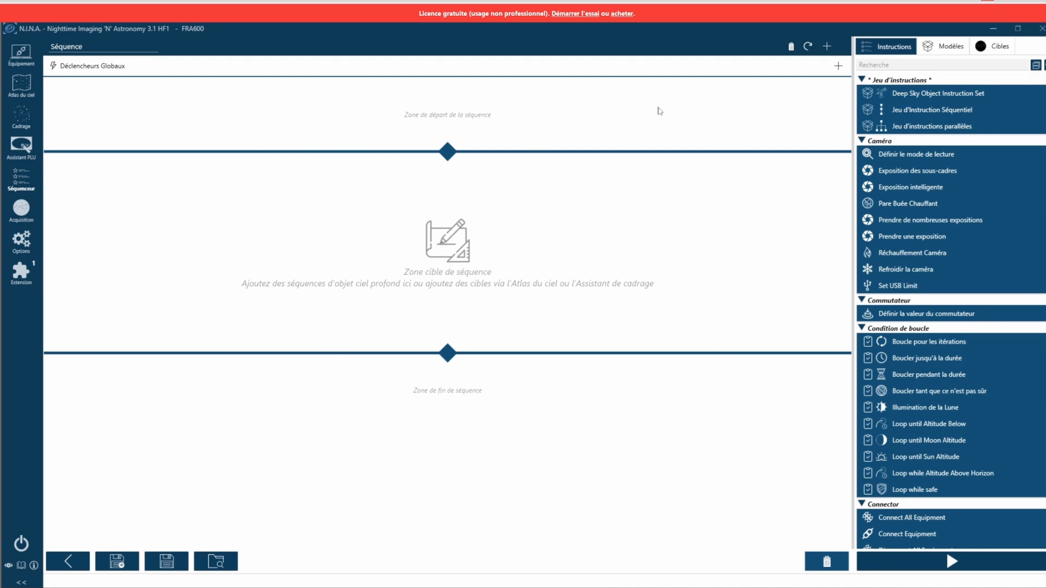
click(945, 47)
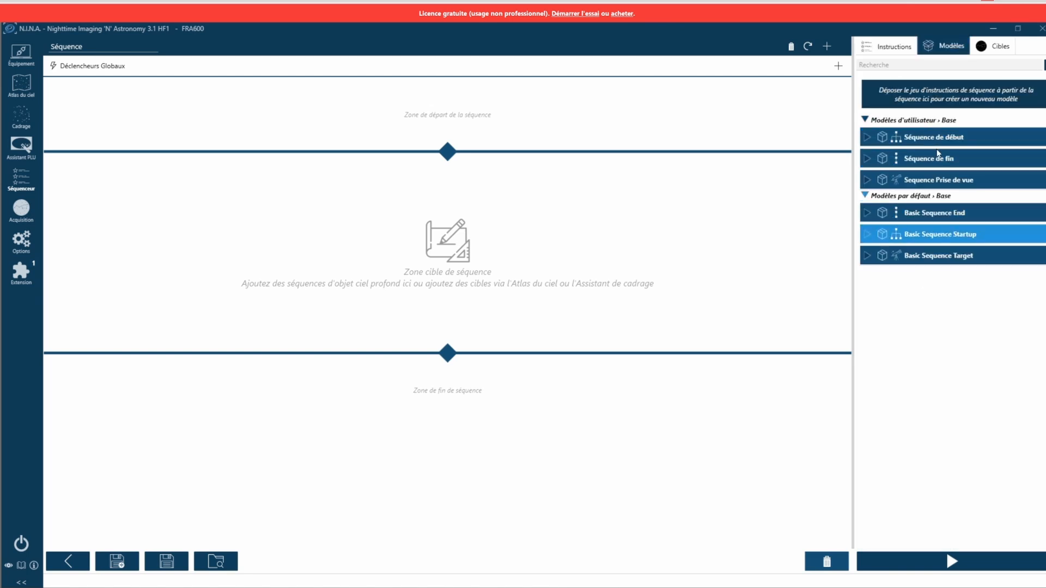
Place the Séquence de début template in the sequence start zone and clear the whole sequence
click(913, 140)
drag(928, 140, 504, 112)
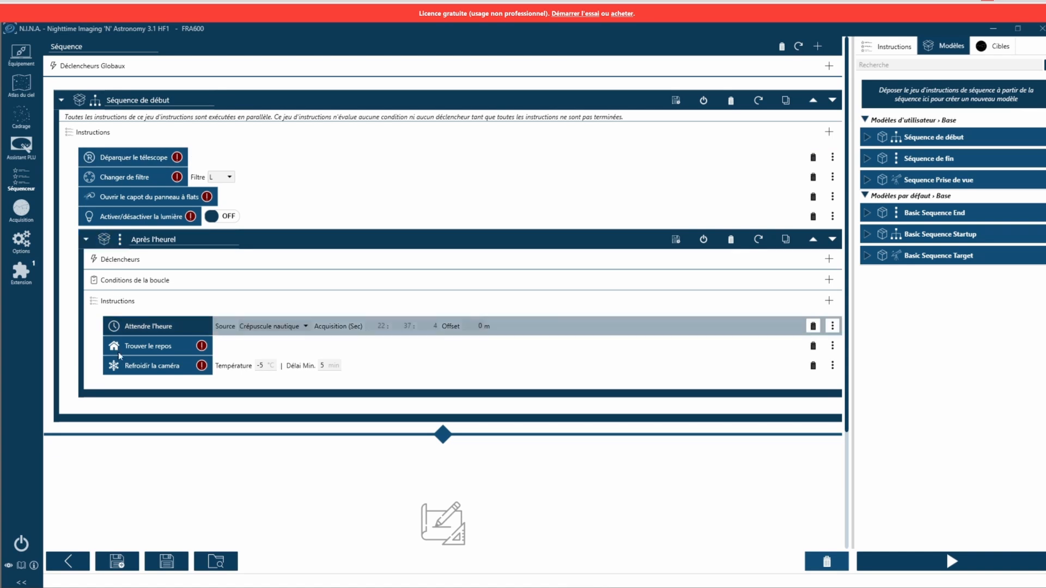
click(781, 46)
click(590, 337)
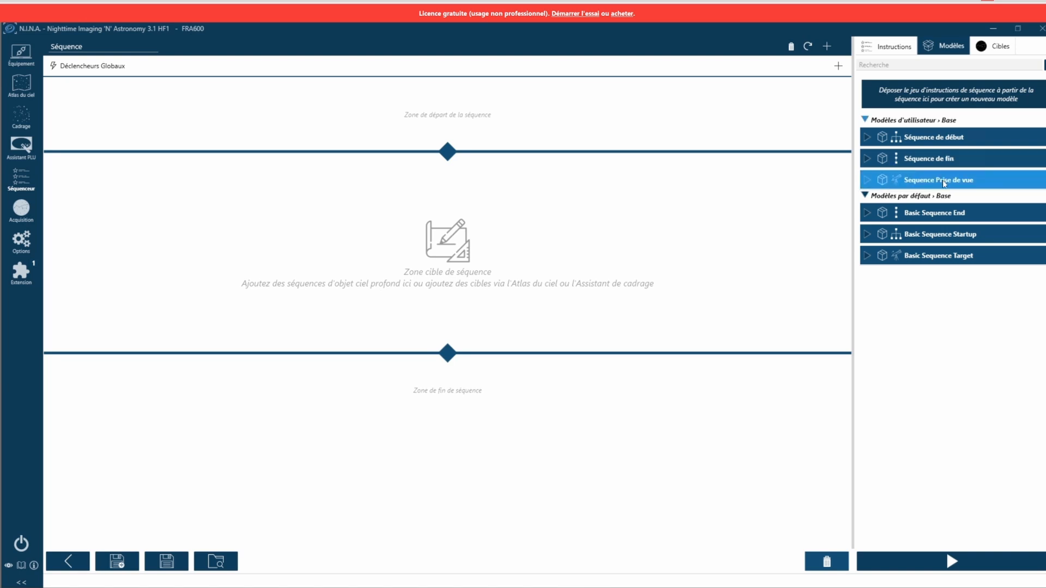
Place the Sequence Prise de vue template in the target zone to review its triggers and instructions, and clear the whole sequence
drag(943, 181, 566, 262)
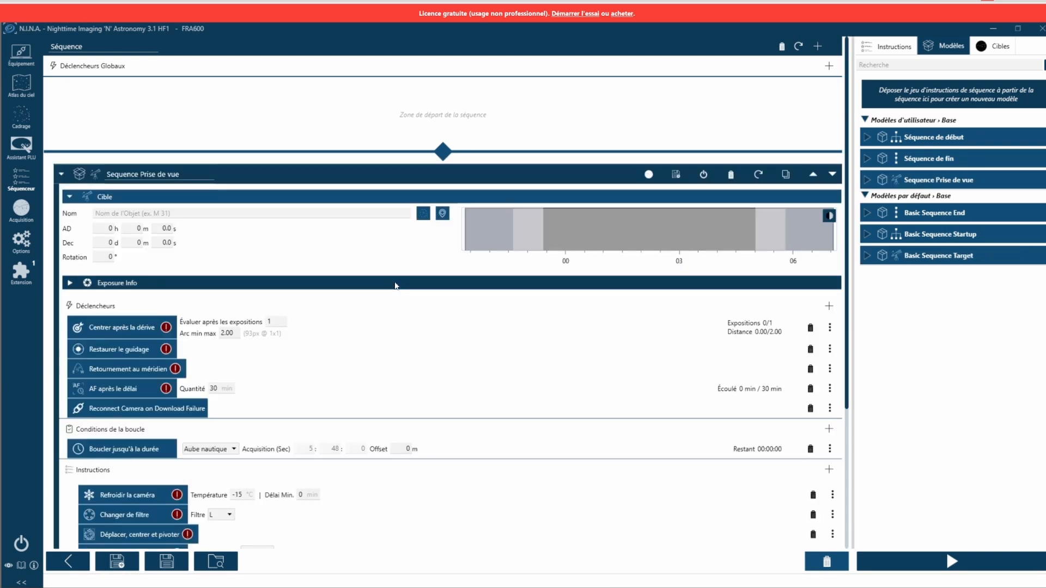
scroll(118, 321, down, 2)
scroll(117, 404, down, 1)
scroll(125, 414, down, 4)
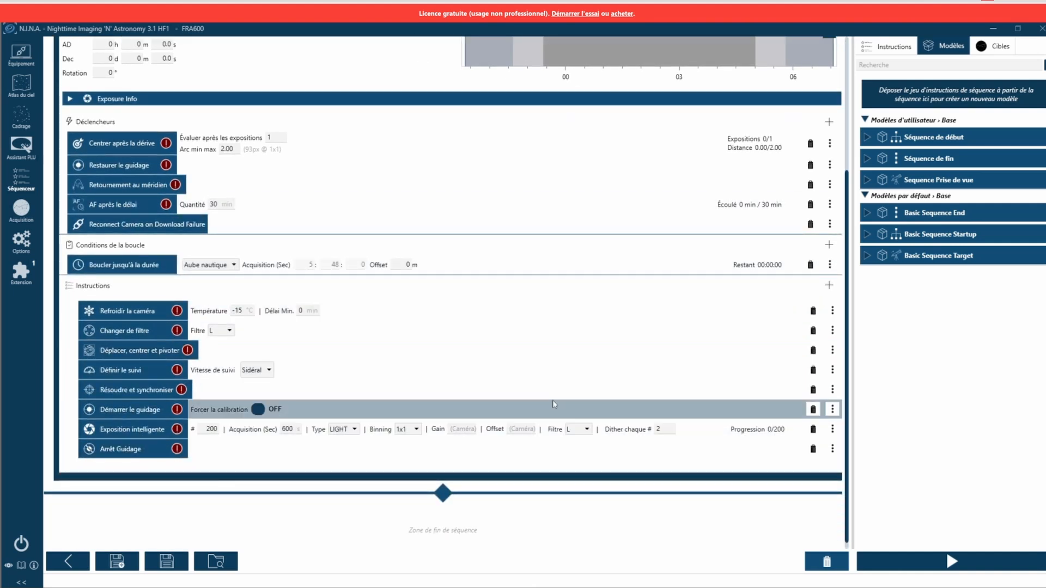
scroll(509, 399, up, 7)
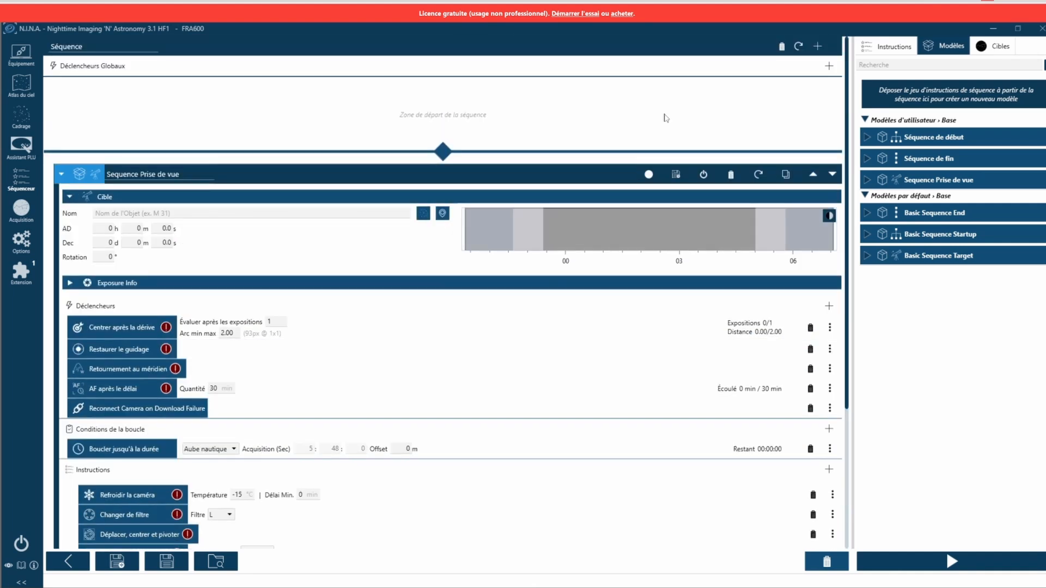
scroll(229, 379, down, 4)
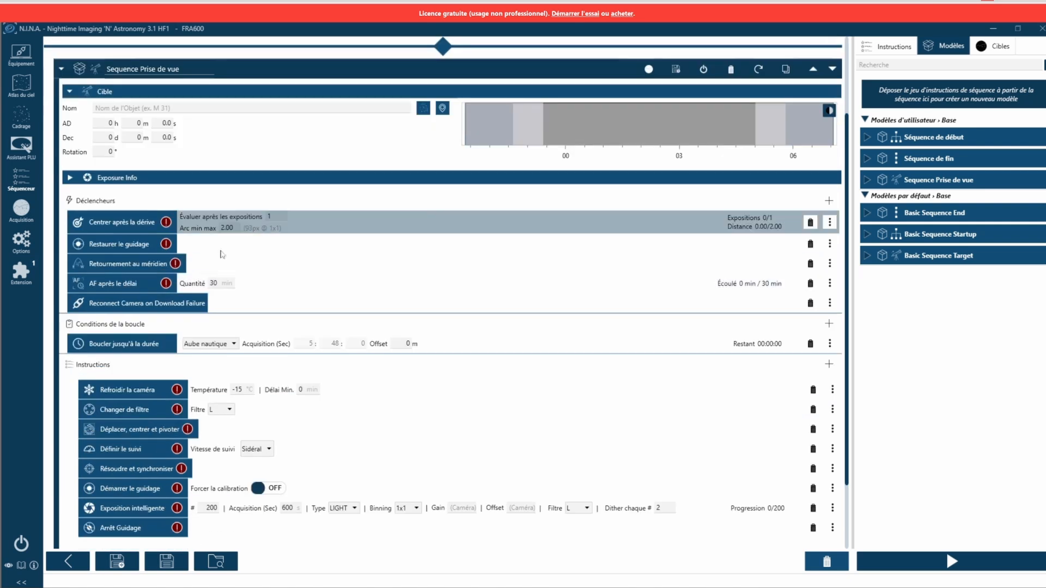
scroll(158, 480, down, 2)
scroll(155, 479, up, 6)
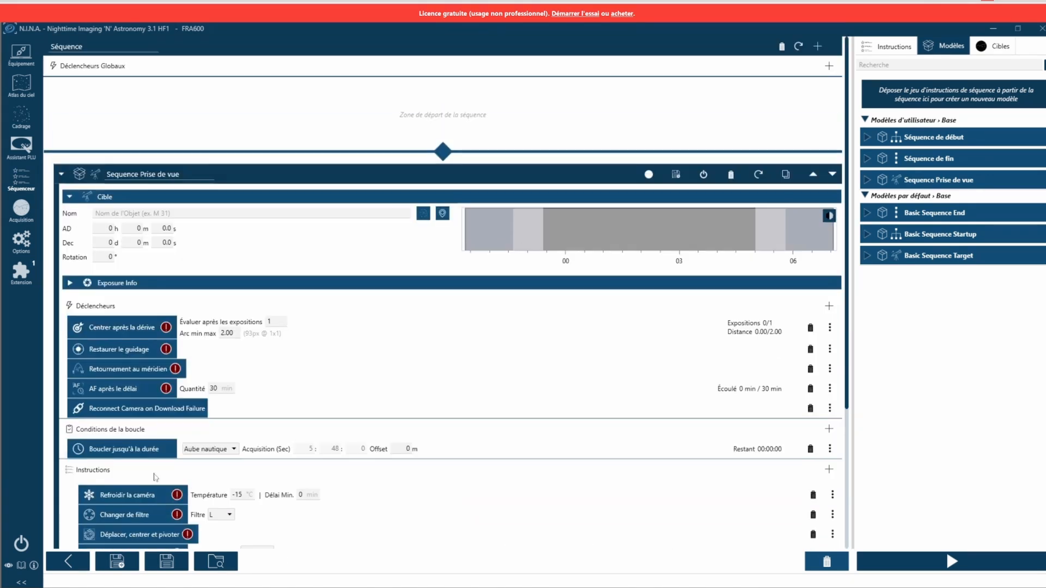
click(783, 47)
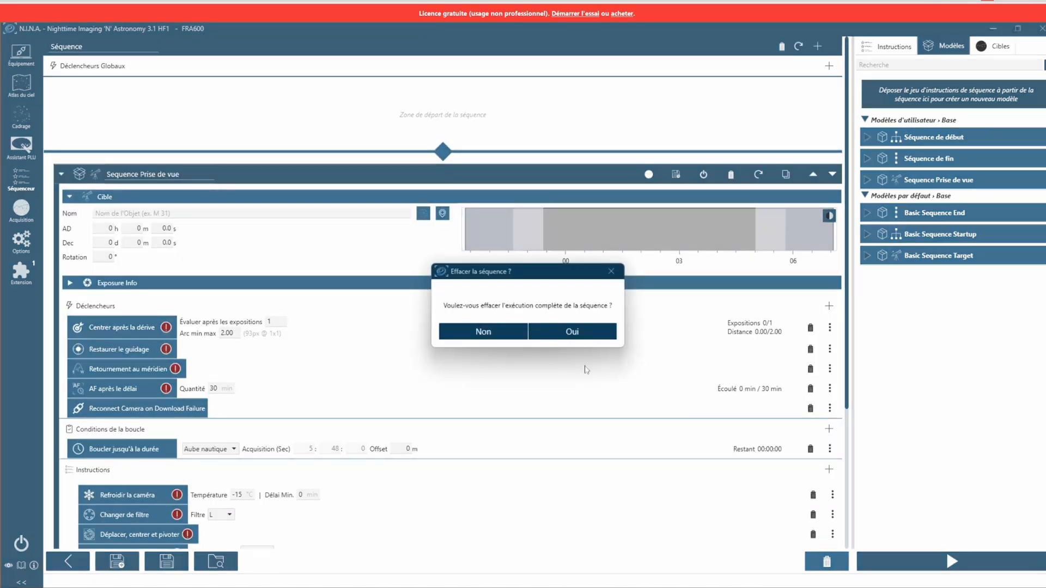
click(558, 334)
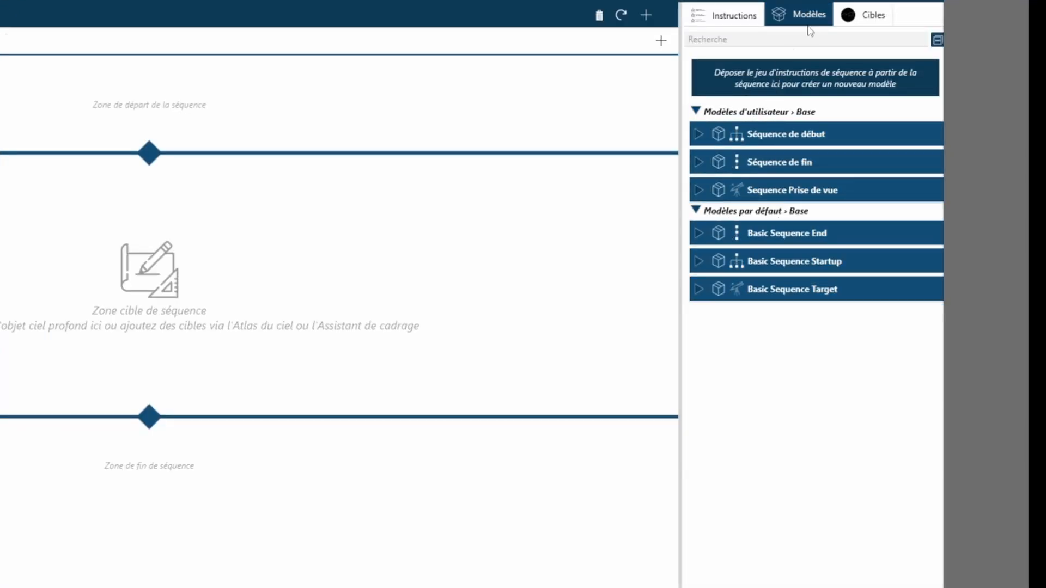
Look through the saved targets, the templates and the list of available sequence instructions
click(847, 19)
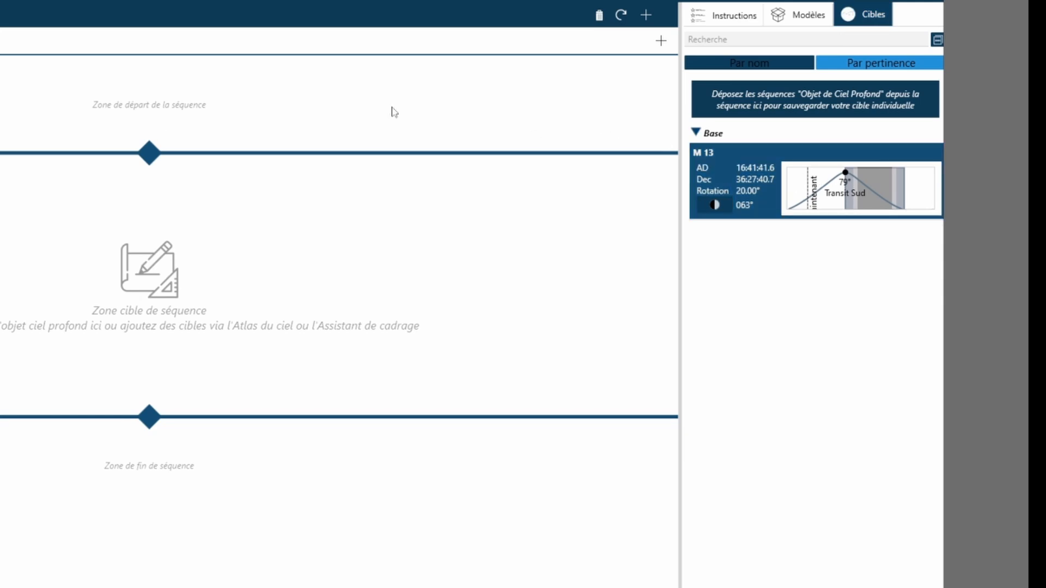
click(807, 22)
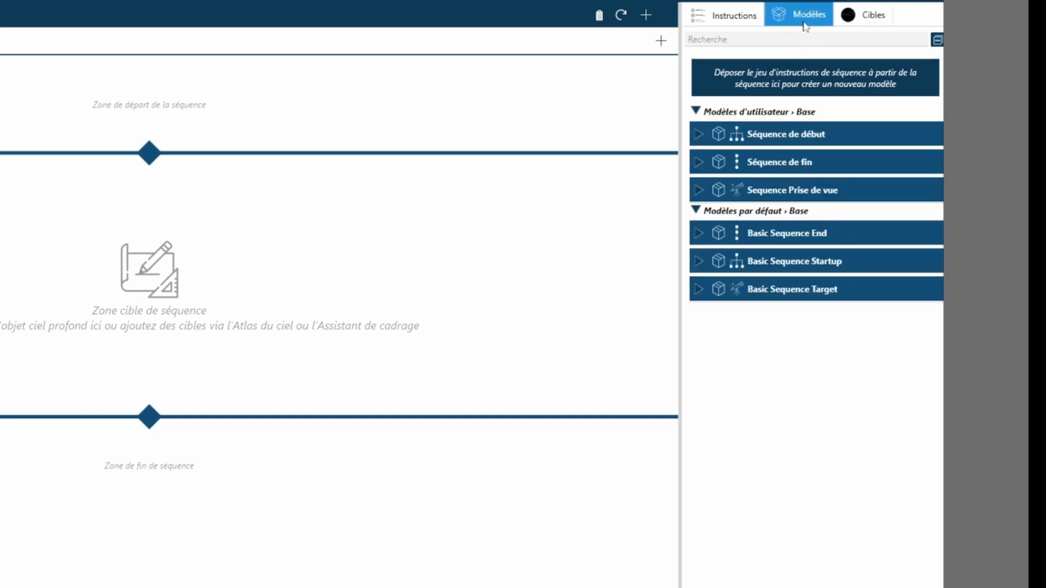
click(738, 17)
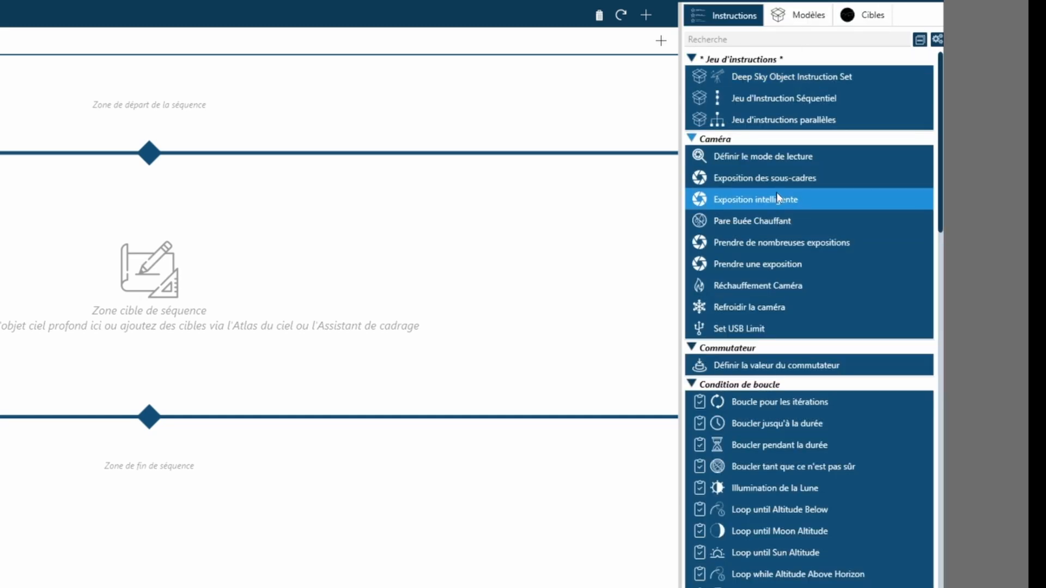
scroll(770, 259, down, 4)
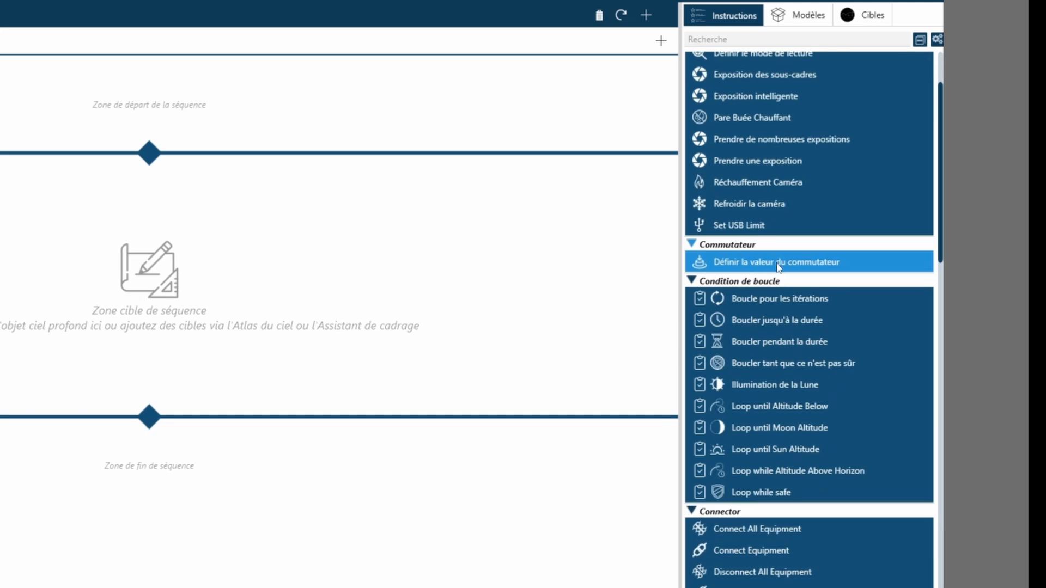
scroll(778, 266, down, 20)
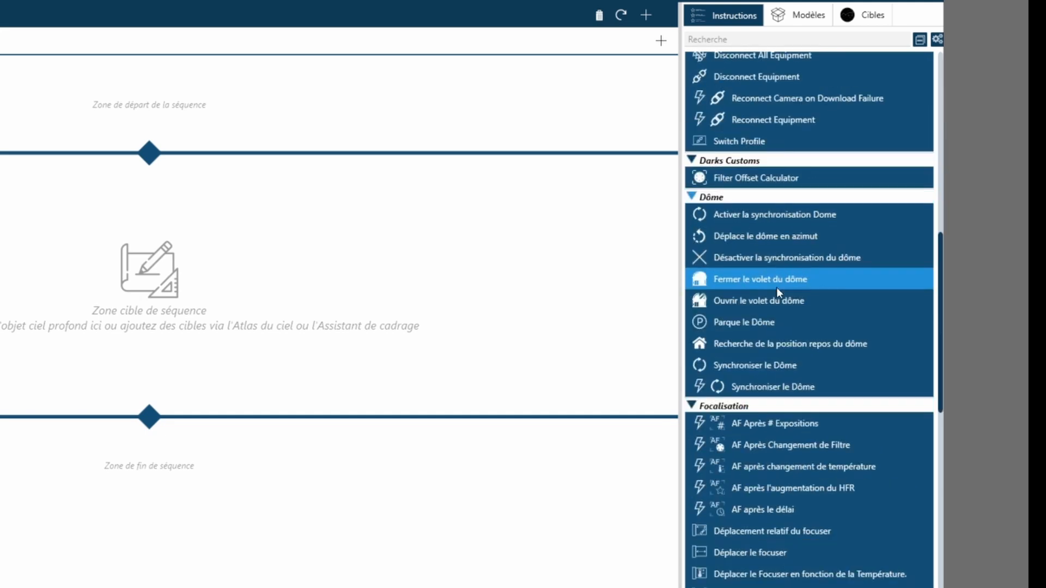
scroll(776, 287, down, 10)
scroll(777, 331, up, 10)
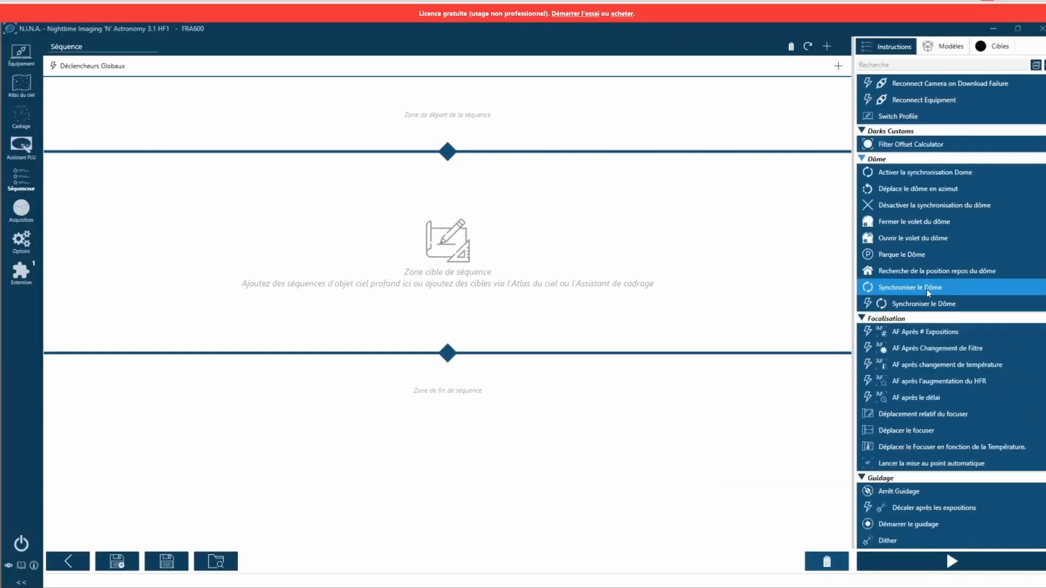
scroll(928, 293, up, 6)
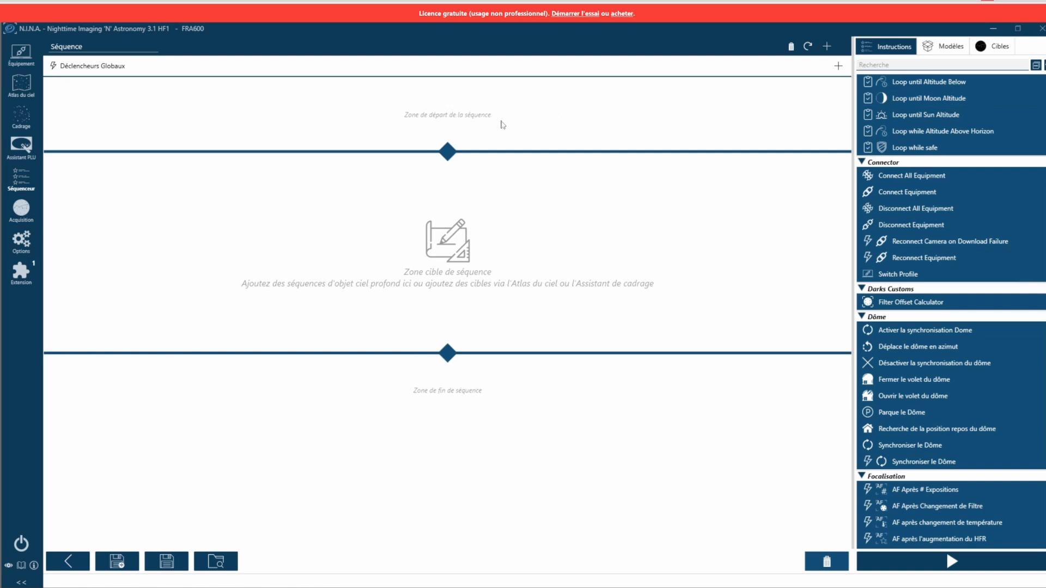
Find the Déparquer le télescope instruction and place it directly in the sequence start zone
text(dép)
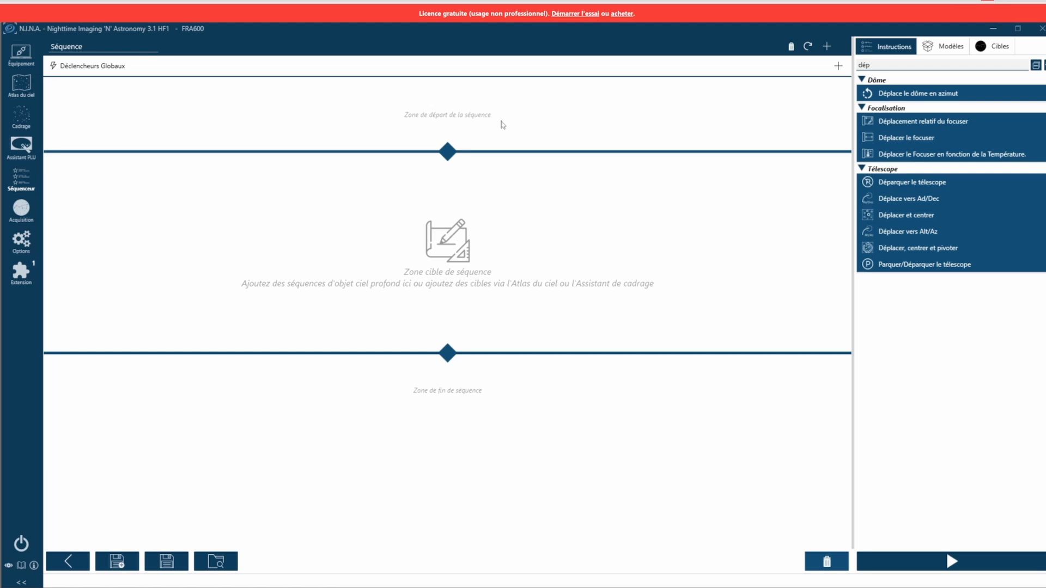
text(a)
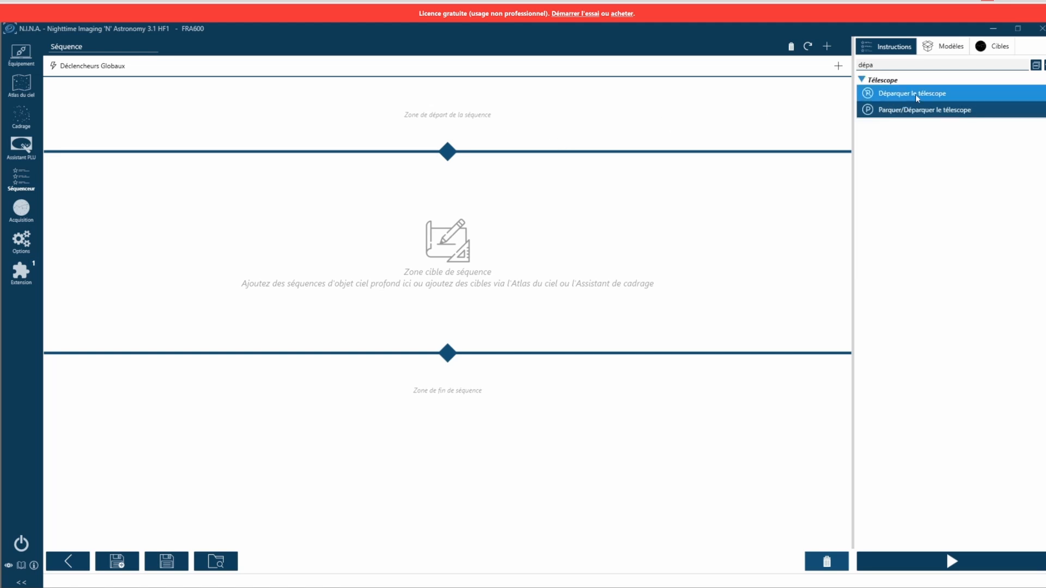
drag(916, 97, 224, 101)
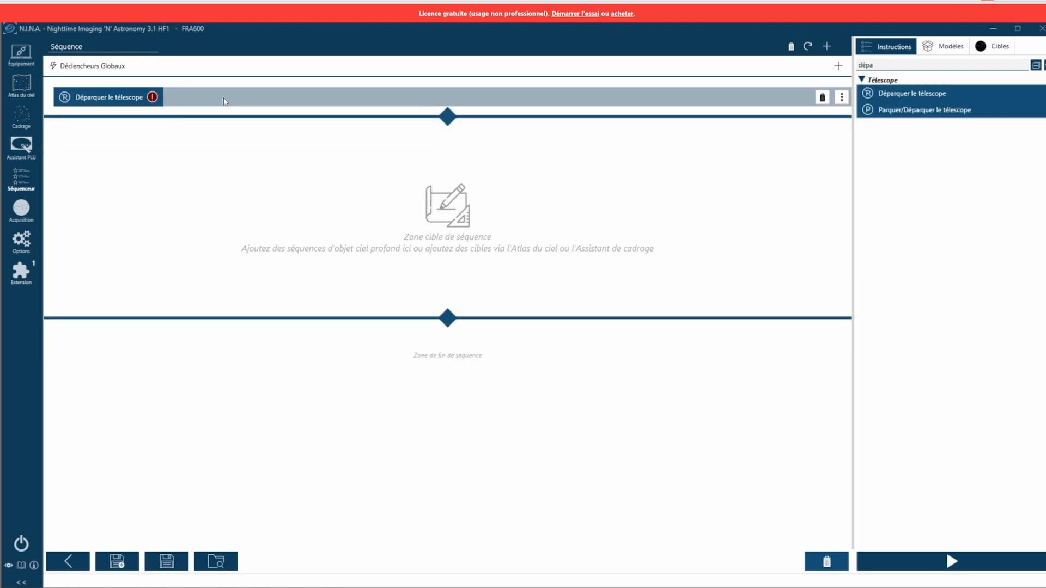
Find the Refroidir la caméra instruction and place it below Déparquer le télescope in the start zone
click(885, 66)
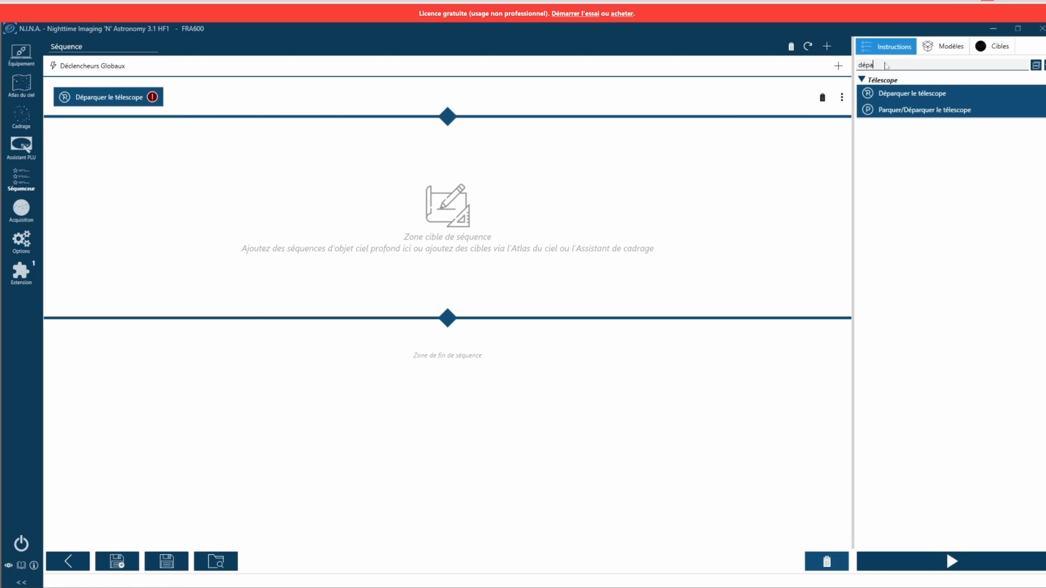
drag(885, 65, 851, 69)
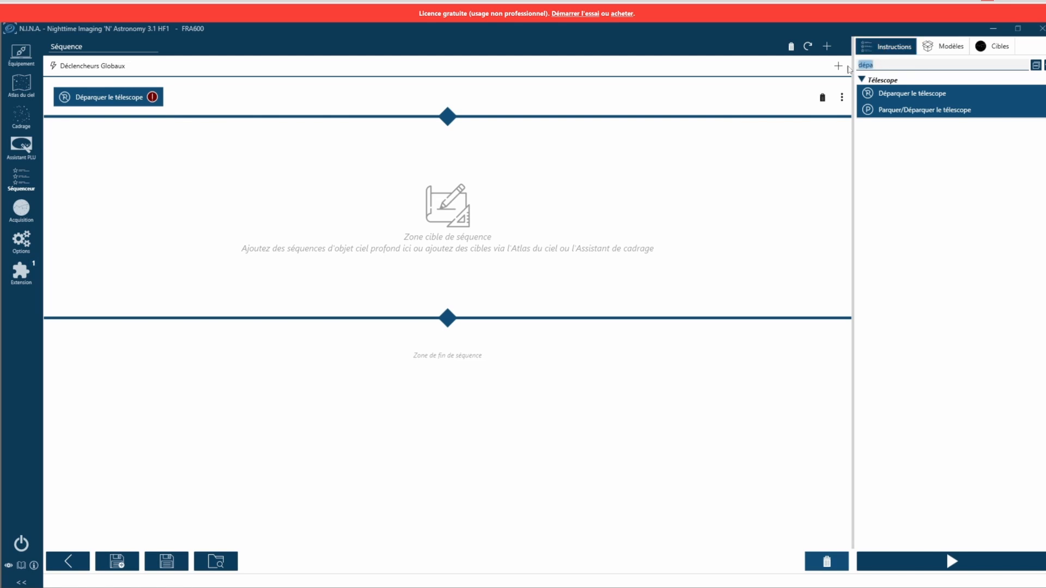
text(refr)
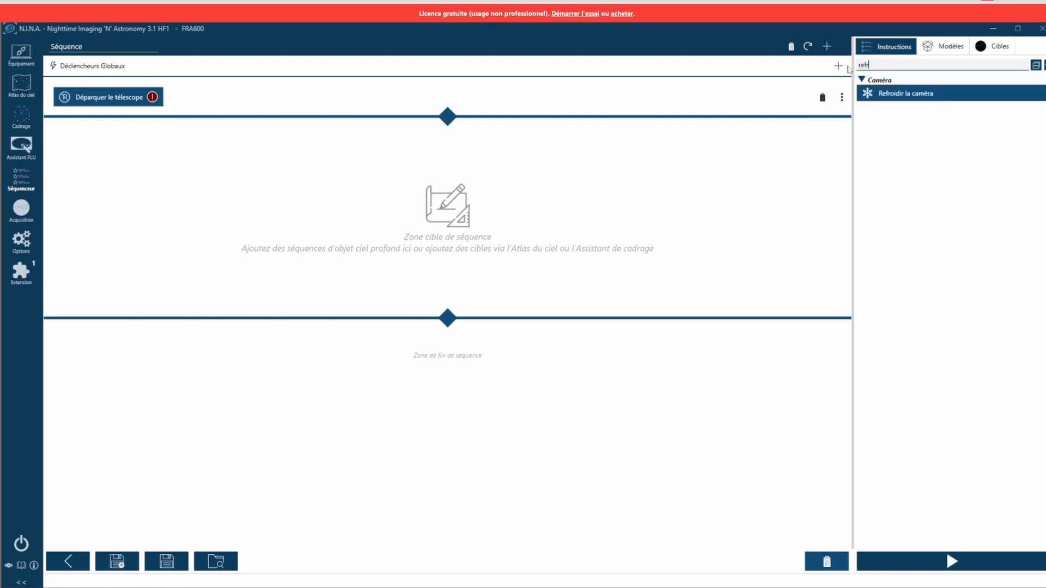
drag(924, 97, 167, 105)
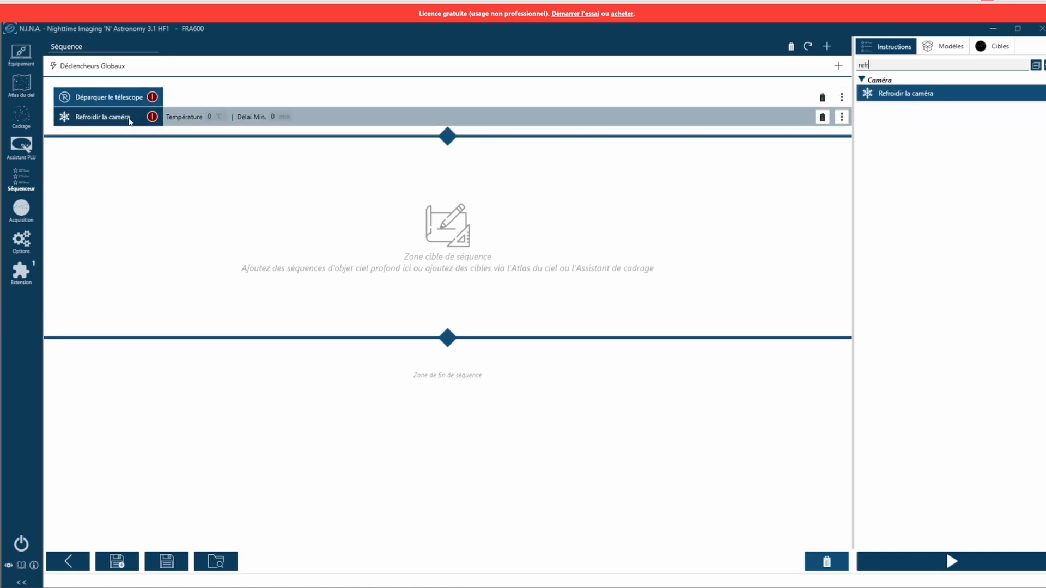
Set the camera cooling temperature to -25 °C and its minimum duration to 10 min
click(210, 119)
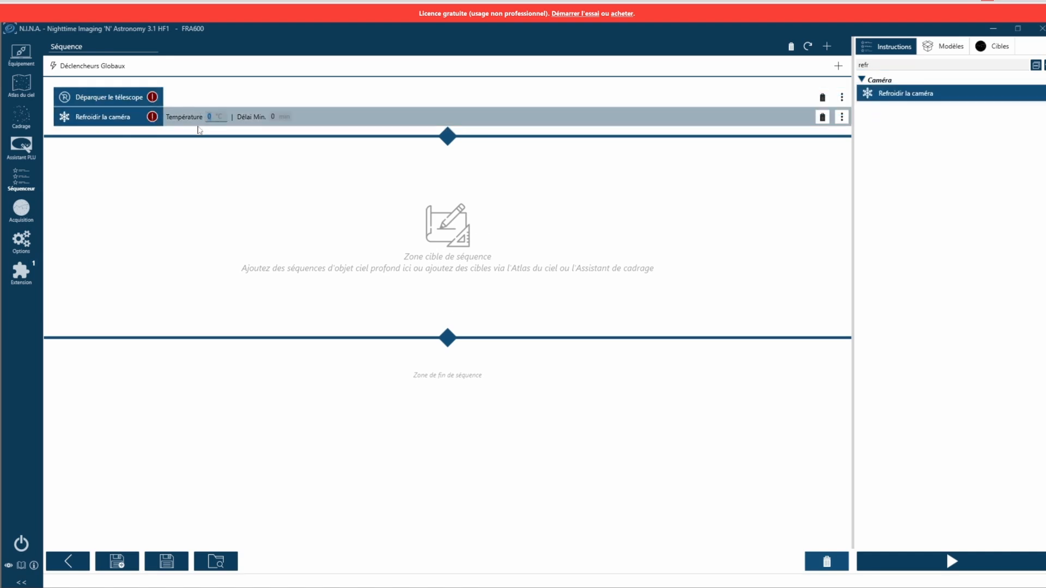
text(-25)
key(Tab)
text(10)
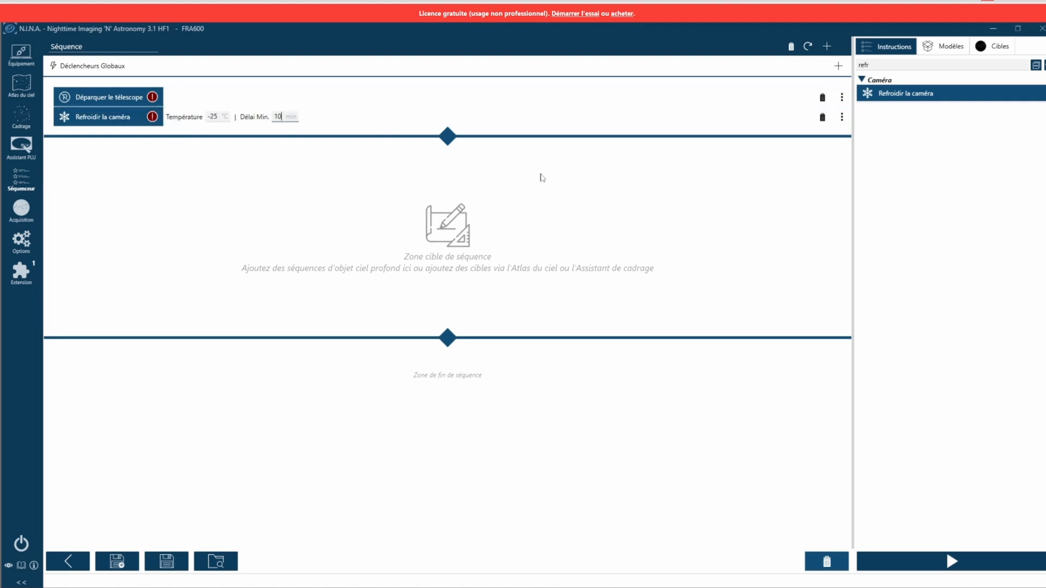
Clear the whole sequence and empty the instruction search so that all instructions are listed
click(790, 48)
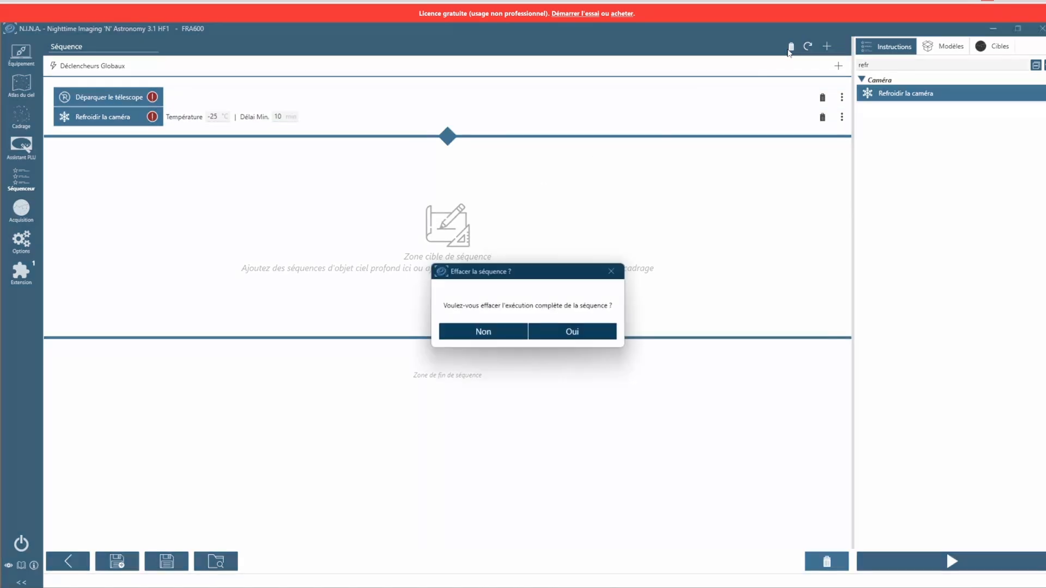
click(572, 332)
click(890, 64)
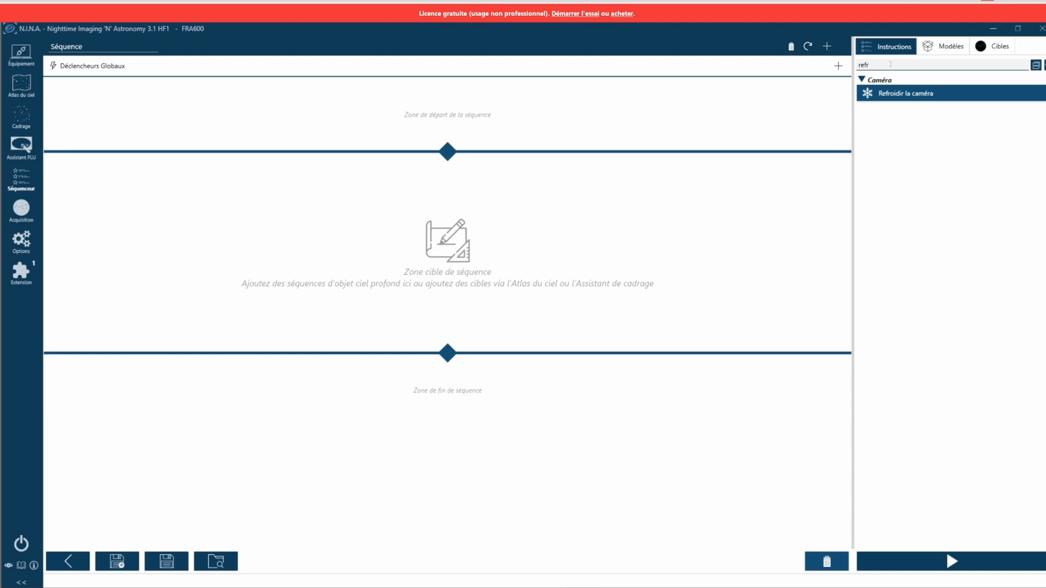
key(BackSpace)
key(BackSpace)
key(BackSpace)
key(BackSpace)
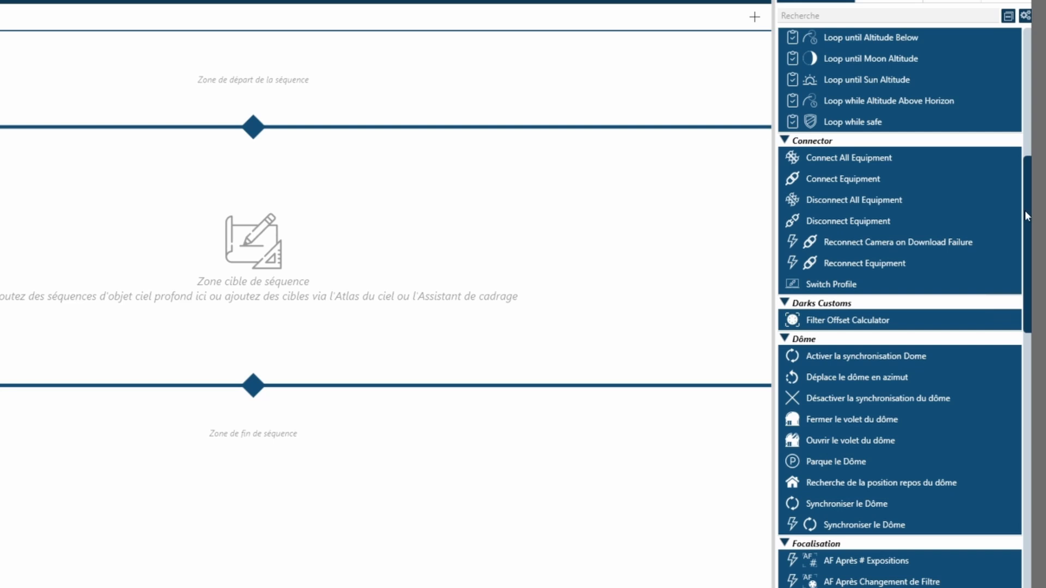
Add a sequential instruction set (Jeu d'Instruction Séquentiel) to the sequence start zone
drag(1025, 215, 1015, 27)
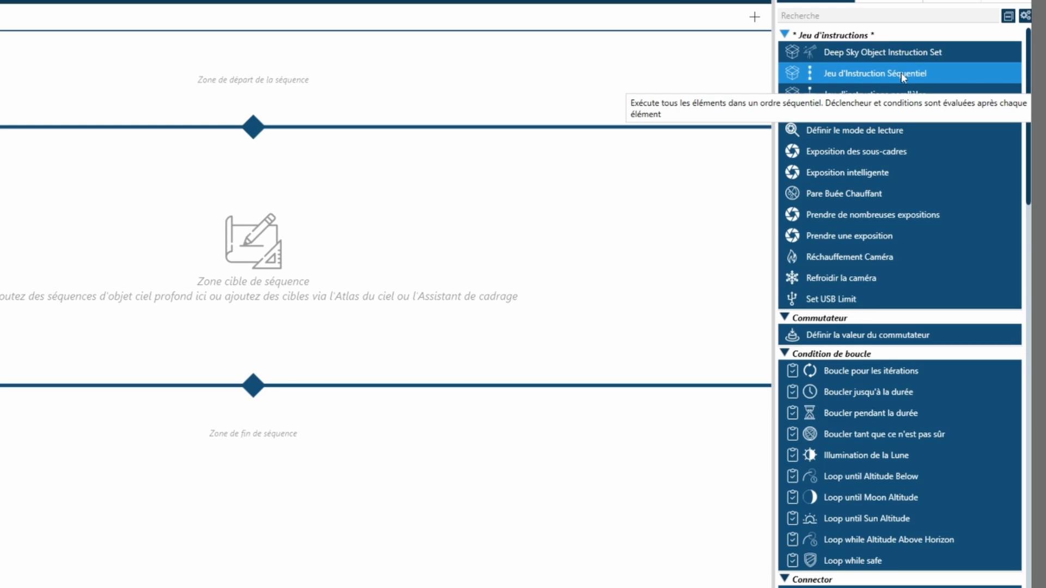
drag(885, 75, 86, 67)
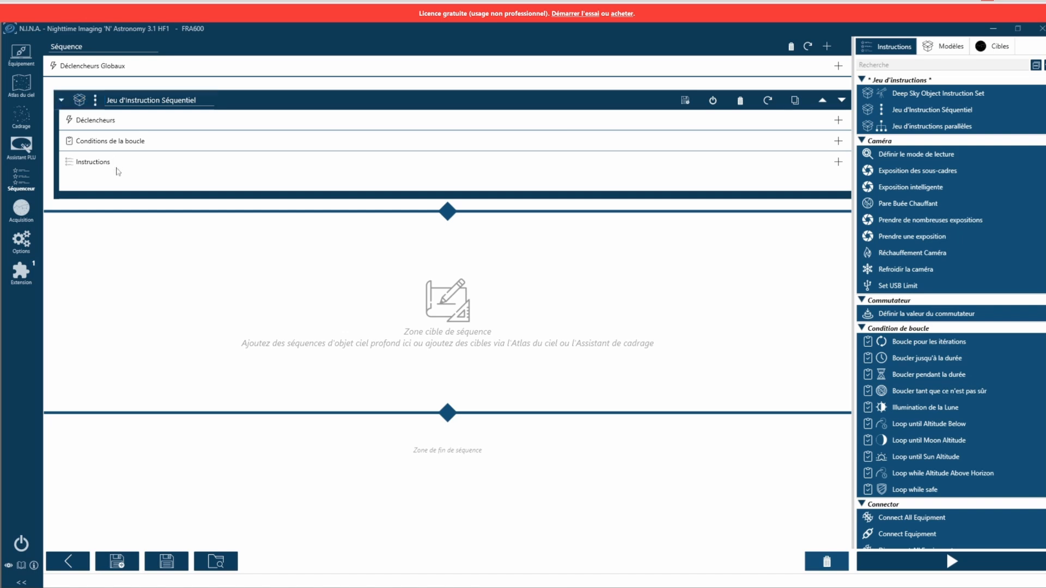
Find the Déparquer le télescope instruction and add it to the instructions of the sequential instruction set
click(874, 65)
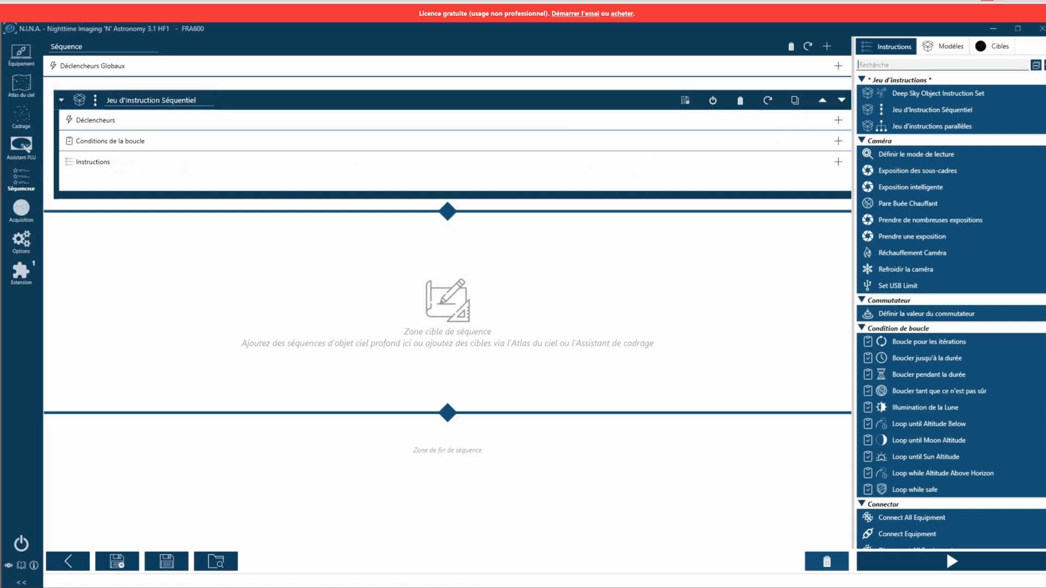
text(déparqu)
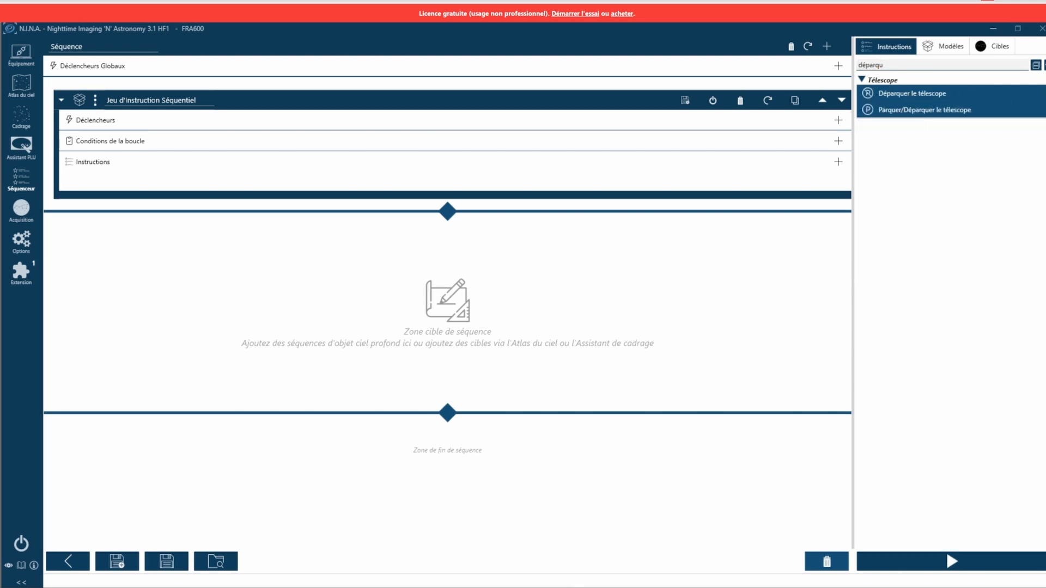
drag(912, 93, 121, 164)
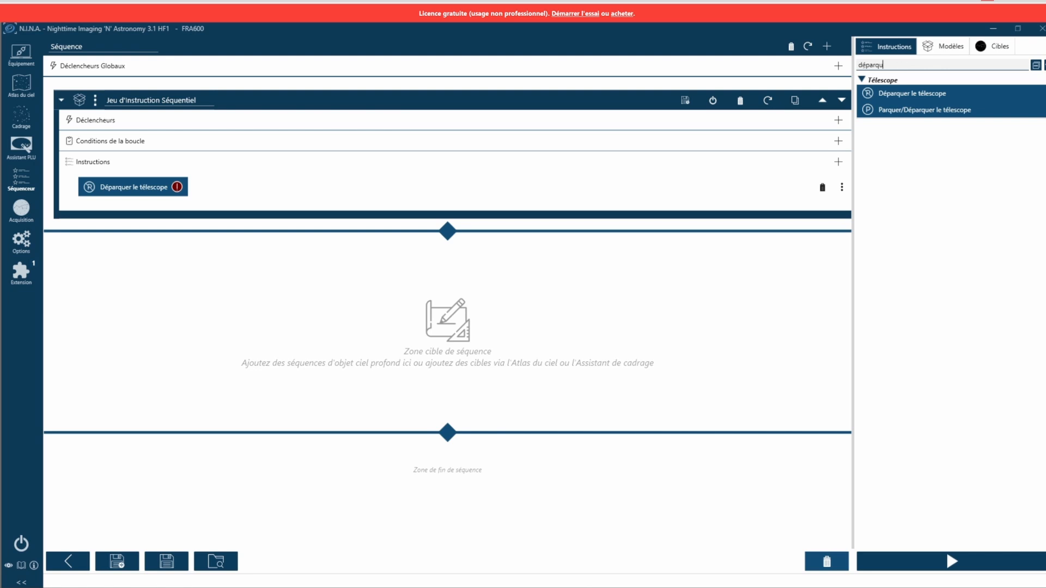
Find the Refroidir la caméra instruction and add it below Déparquer le télescope in the sequential instruction set
drag(883, 65, 850, 71)
text(i)
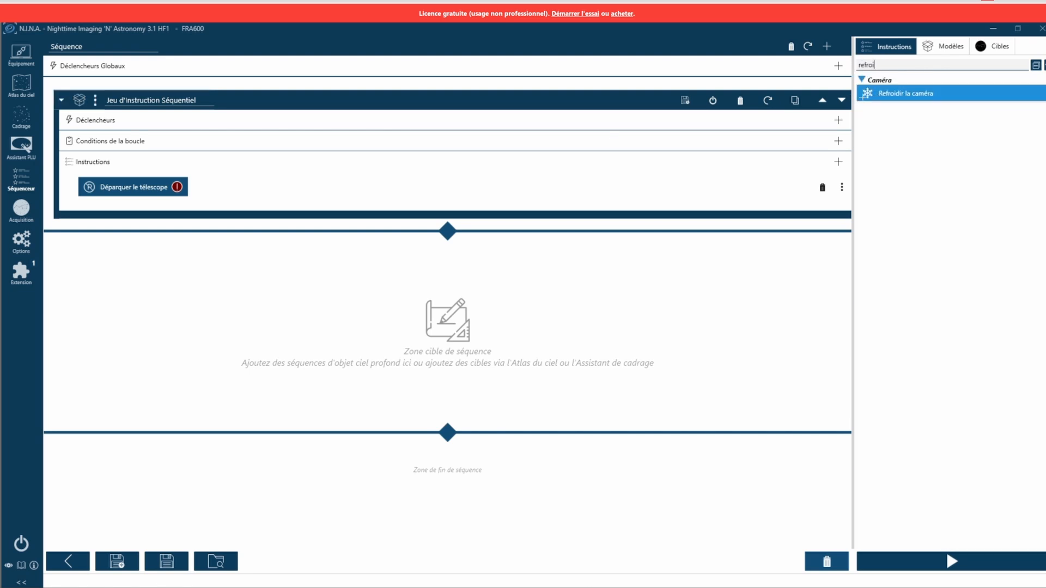
drag(876, 93, 403, 163)
drag(250, 185, 165, 201)
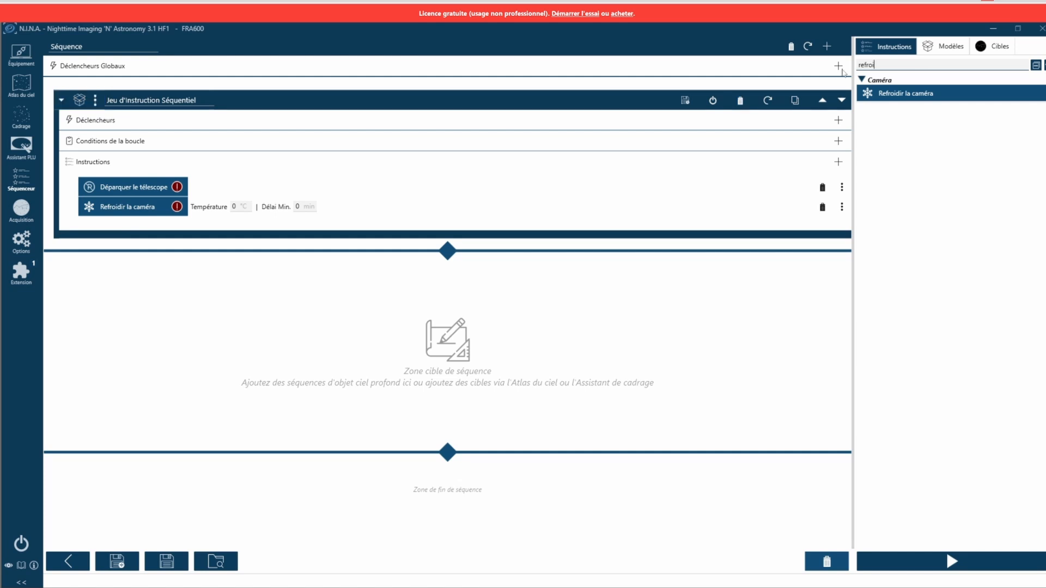
Empty the instruction search and replace the sequential instruction set in the start zone with a Jeu d'instructions parallèles
key(BackSpace)
key(BackSpace)
key(BackSpace)
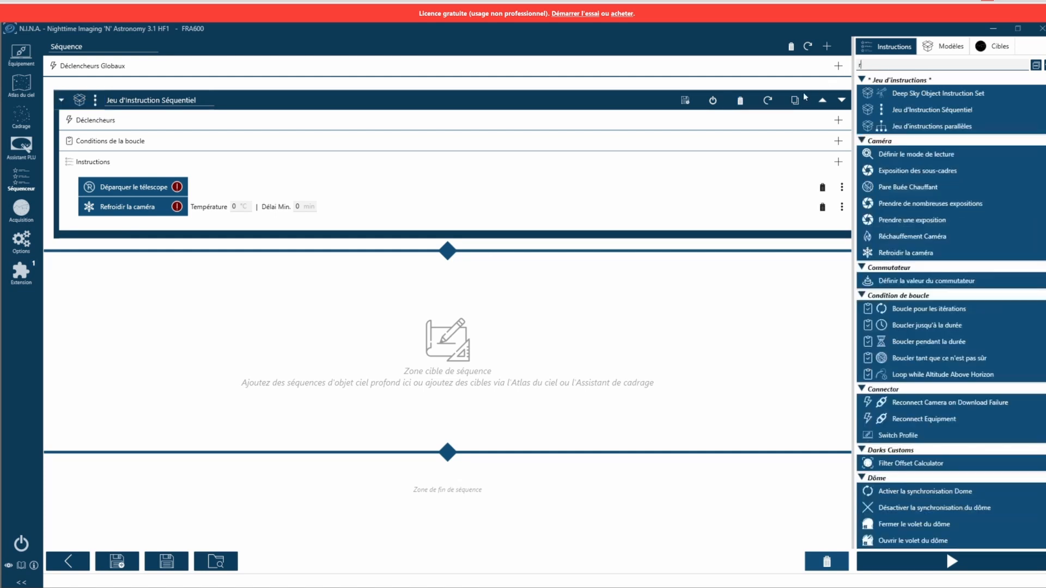
click(740, 100)
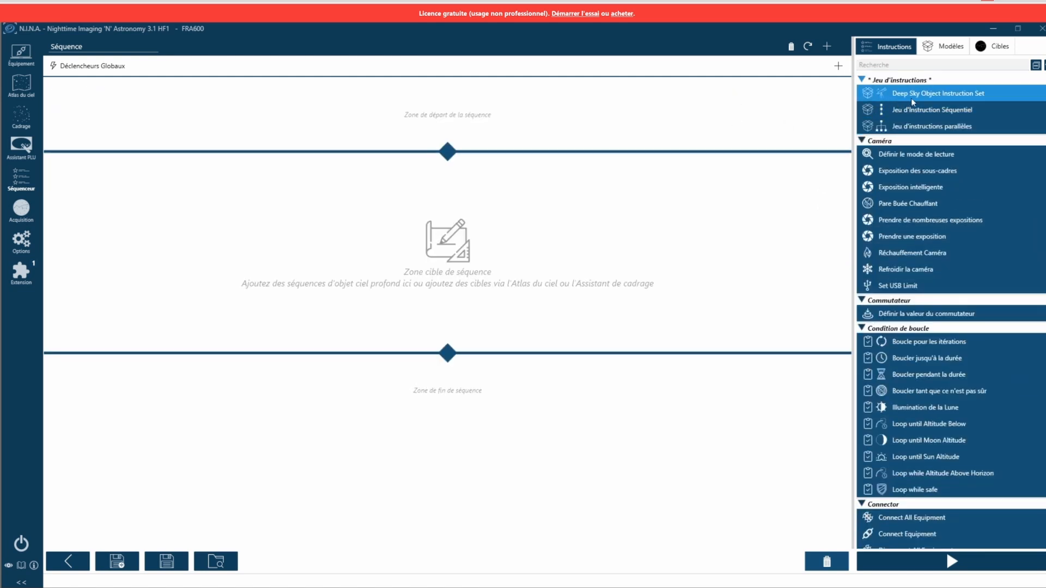
drag(931, 130, 320, 110)
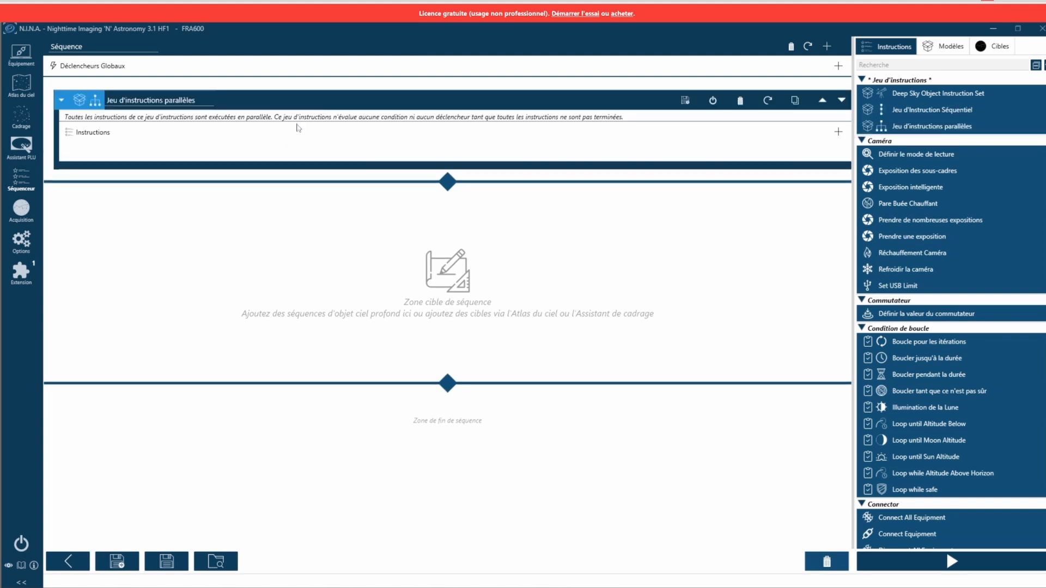
Find the Déparquer le télescope instruction and add it to the instructions of the parallel instruction set
click(902, 66)
text(par)
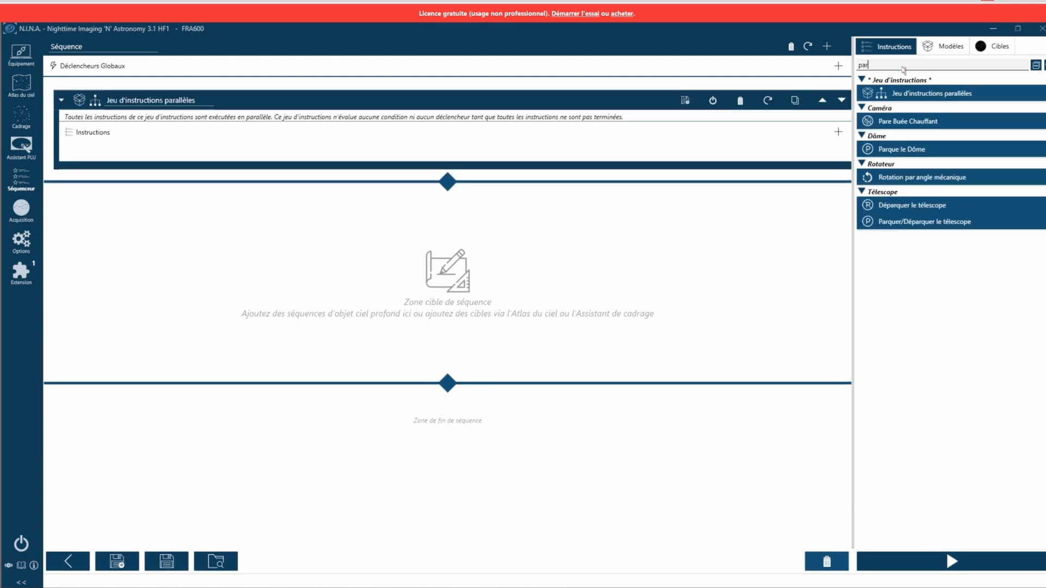
key(BackSpace)
key(BackSpace)
key(BackSpace)
text(dépar)
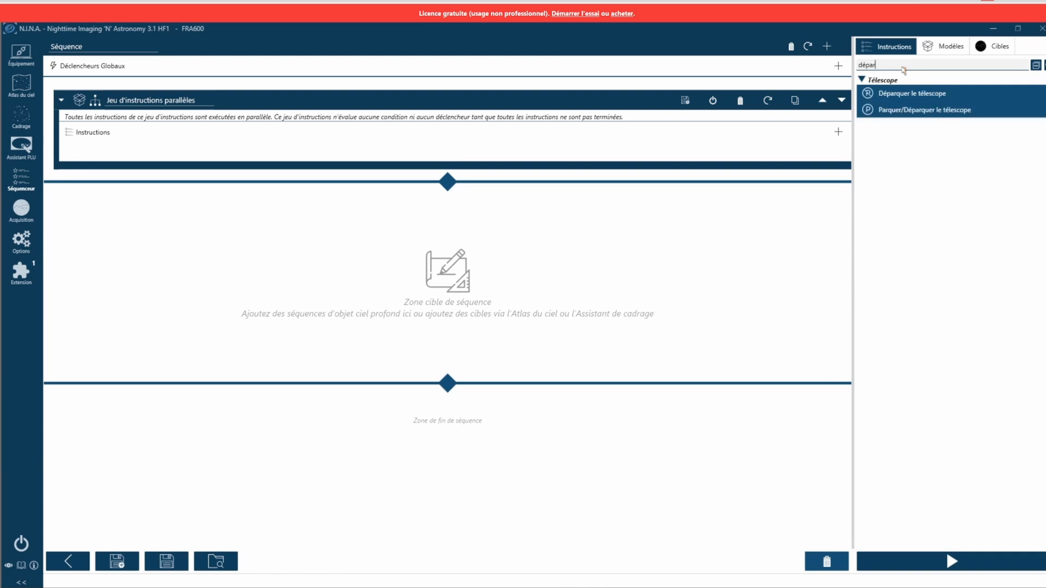
drag(921, 93, 179, 143)
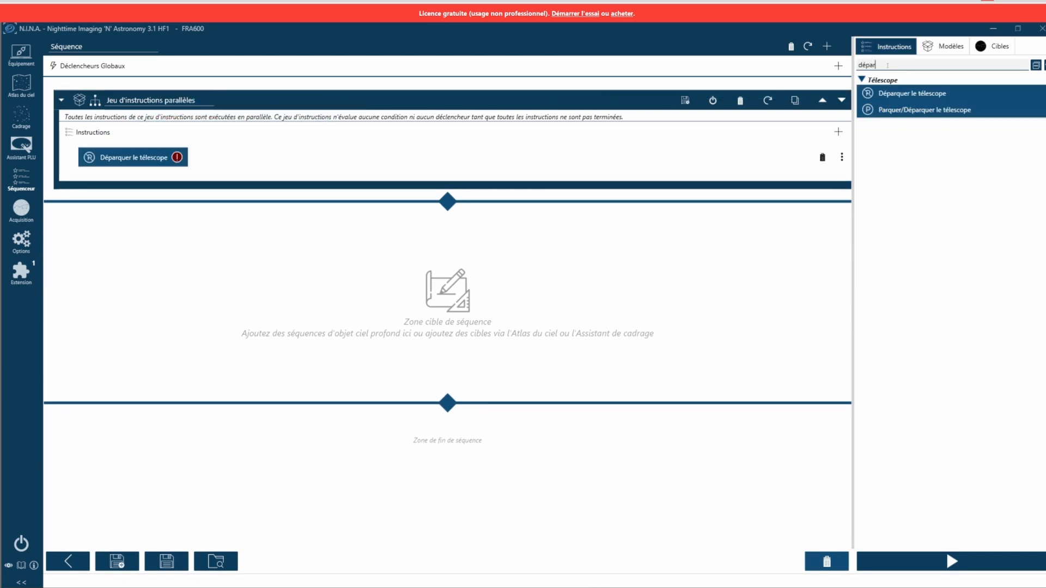
Find the Refroidir la caméra instruction and add it below Déparquer le télescope in the parallel instruction set
drag(889, 65, 851, 66)
text(refroi)
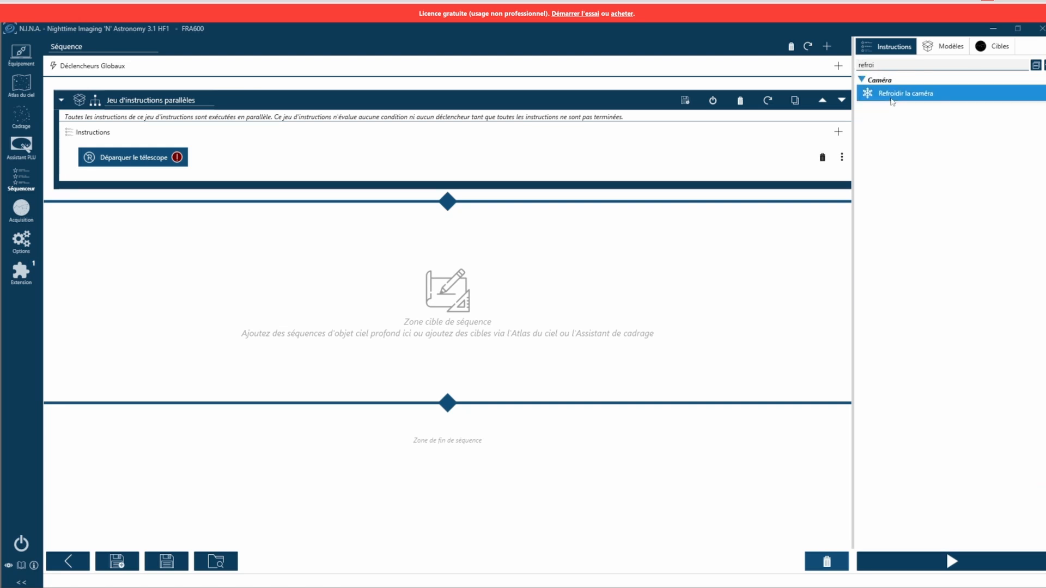
mouse_move(904, 93)
mouse_down()
mouse_move(204, 141)
mouse_move(157, 174)
mouse_up()
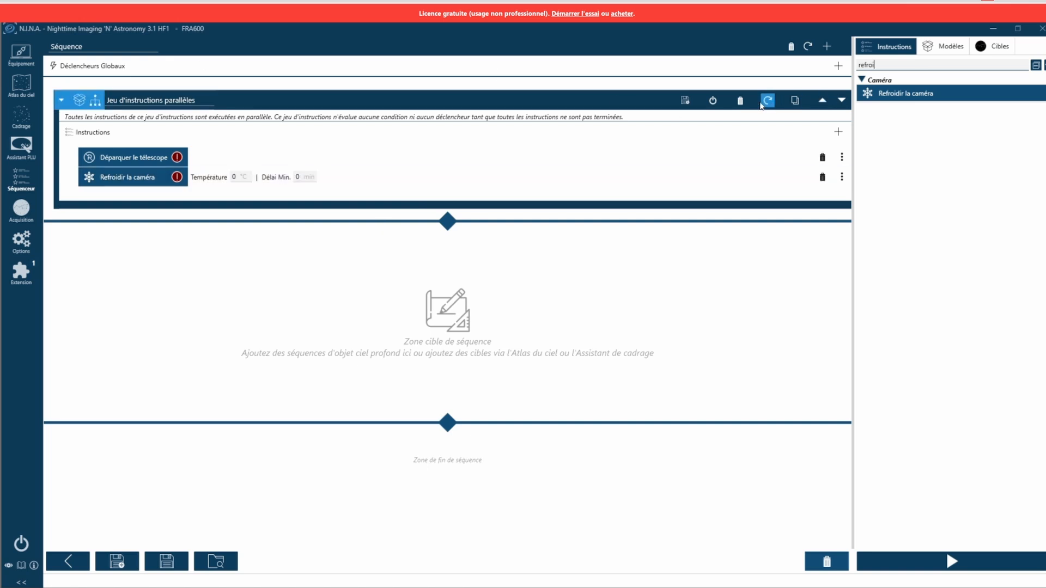
Replace the parallel set in the start zone with a Jeu d'Instruction Séquentiel containing a nested Jeu d'instructions parallèles
click(741, 101)
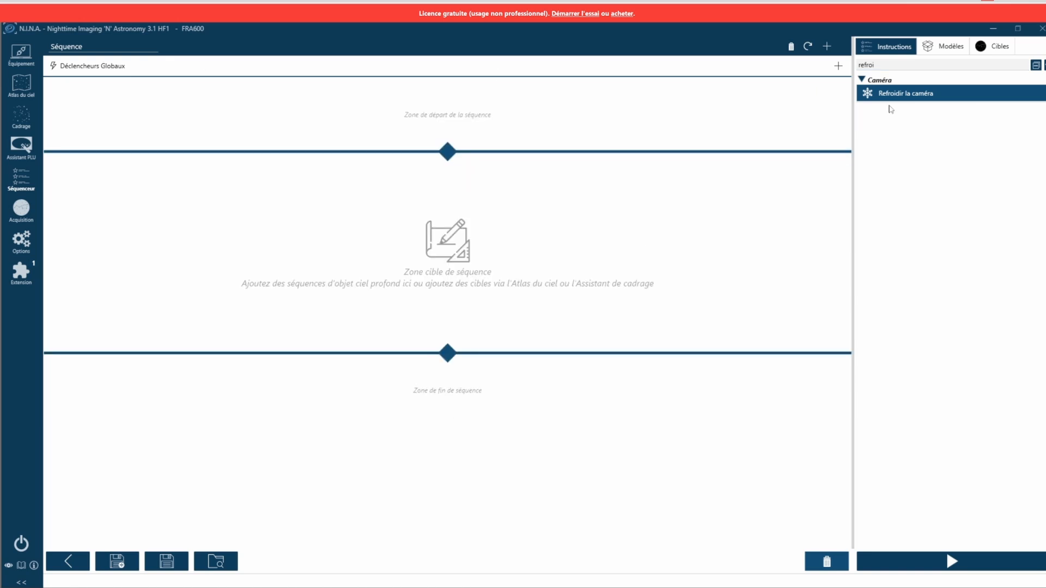
click(888, 63)
key(BackSpace)
key(BackSpace)
key(BackSpace)
key(BackSpace)
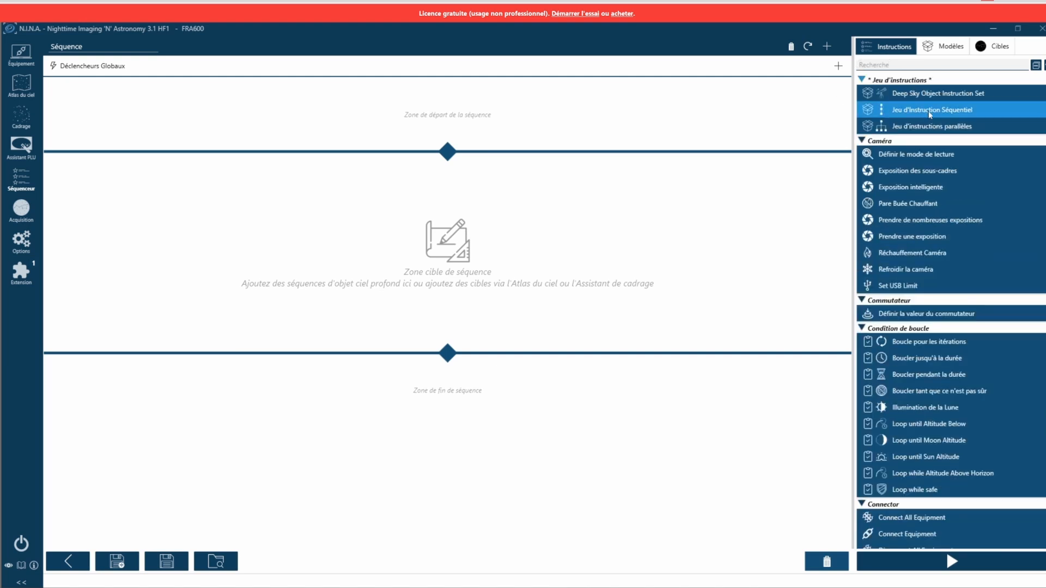
drag(923, 111, 382, 106)
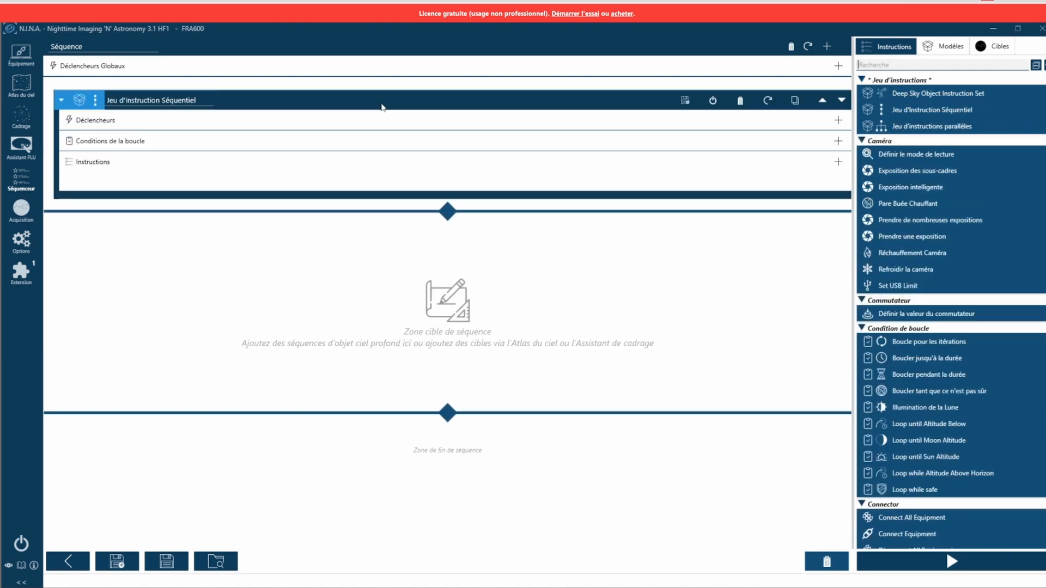
drag(926, 126, 176, 173)
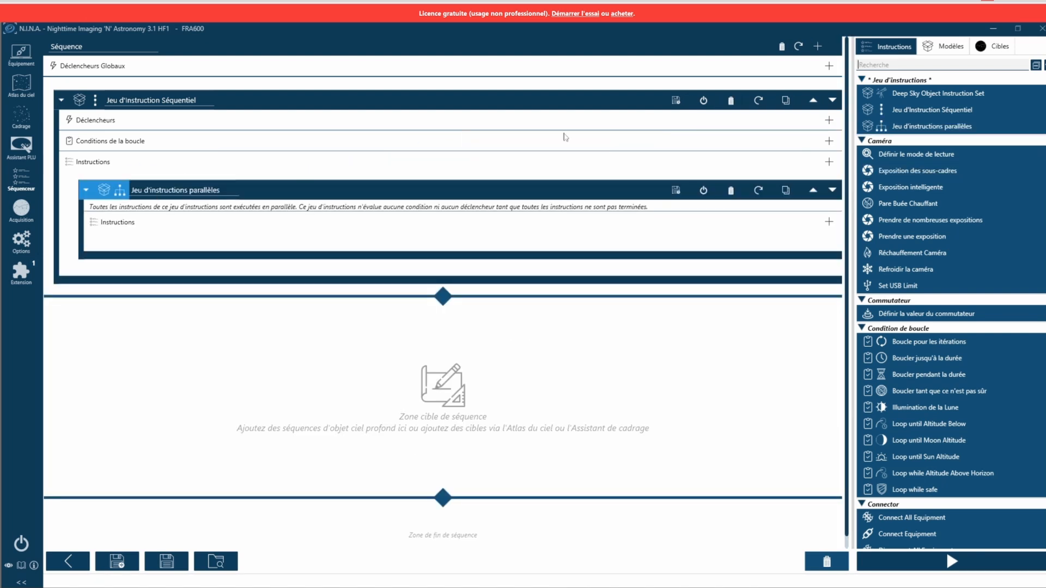
Find the Refroidir la caméra instruction and add it to the sequential instruction set, above the nested parallel set
click(897, 66)
text(re)
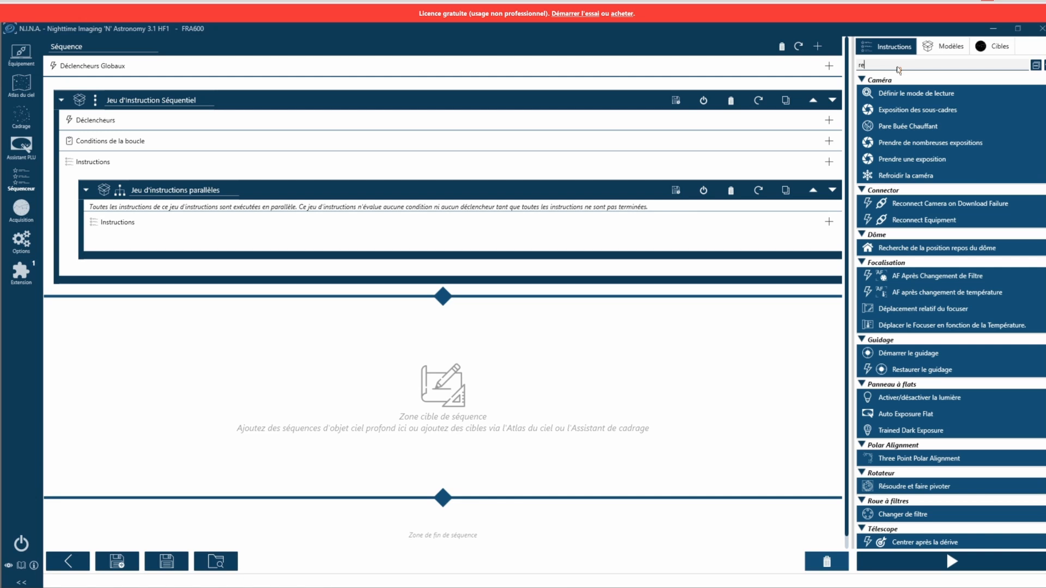
text(froi)
mouse_move(898, 93)
mouse_down()
mouse_move(139, 170)
mouse_move(141, 185)
mouse_up()
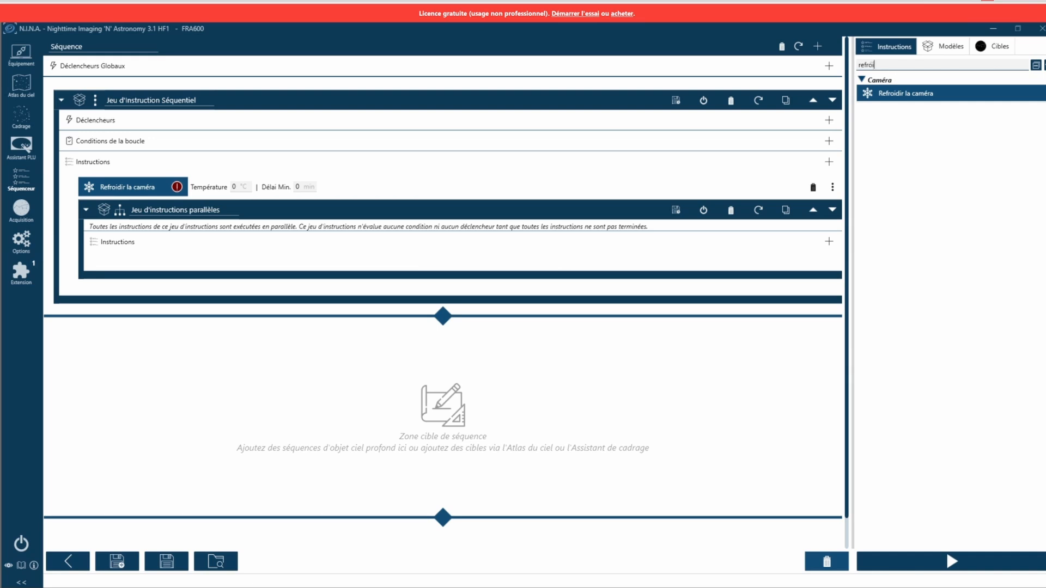
Find the Déparquer le télescope instruction and add it to the nested parallel instruction set
double_click(874, 64)
text(déparqu)
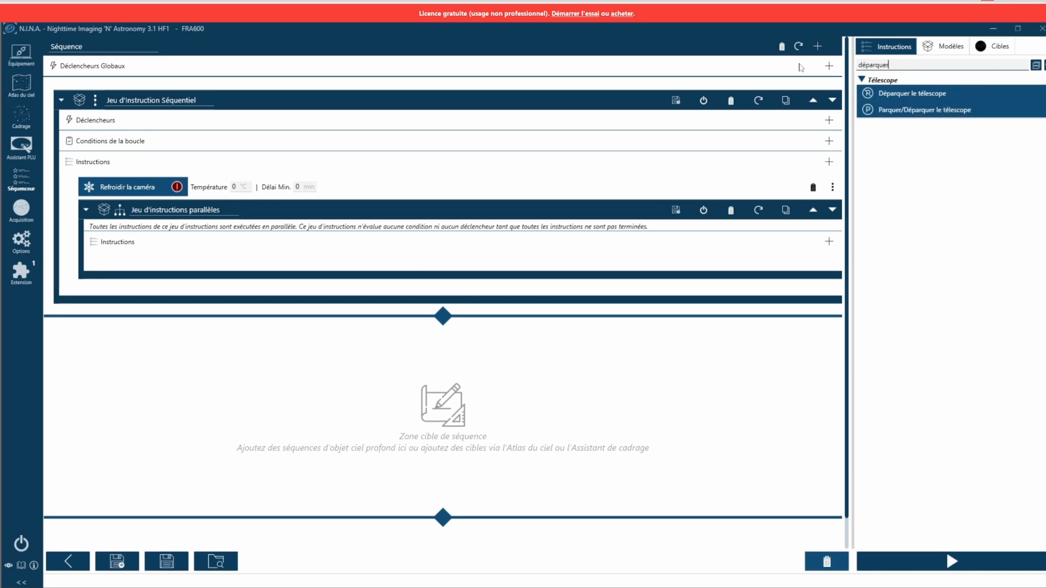
drag(896, 93, 220, 242)
Empty the instruction search and add Ouvrir le volet du dôme below Déparquer le télescope in the nested parallel set
drag(899, 64, 856, 65)
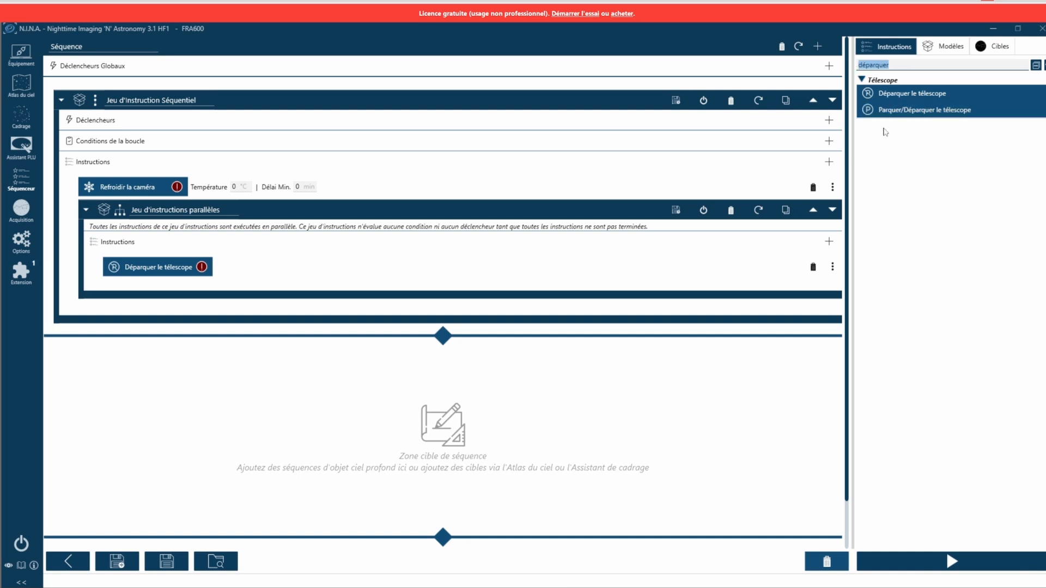
key(BackSpace)
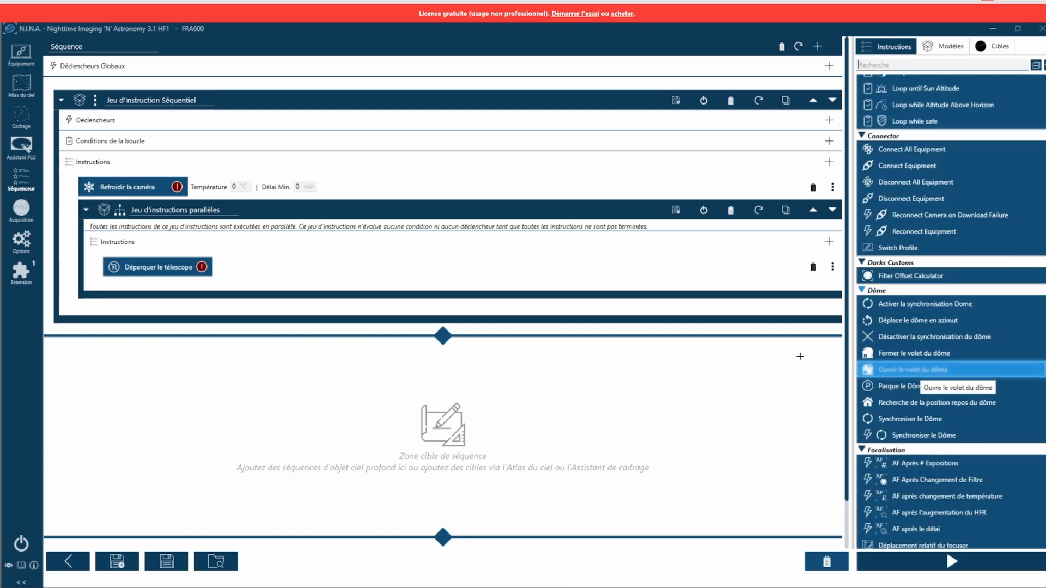
drag(920, 370, 137, 278)
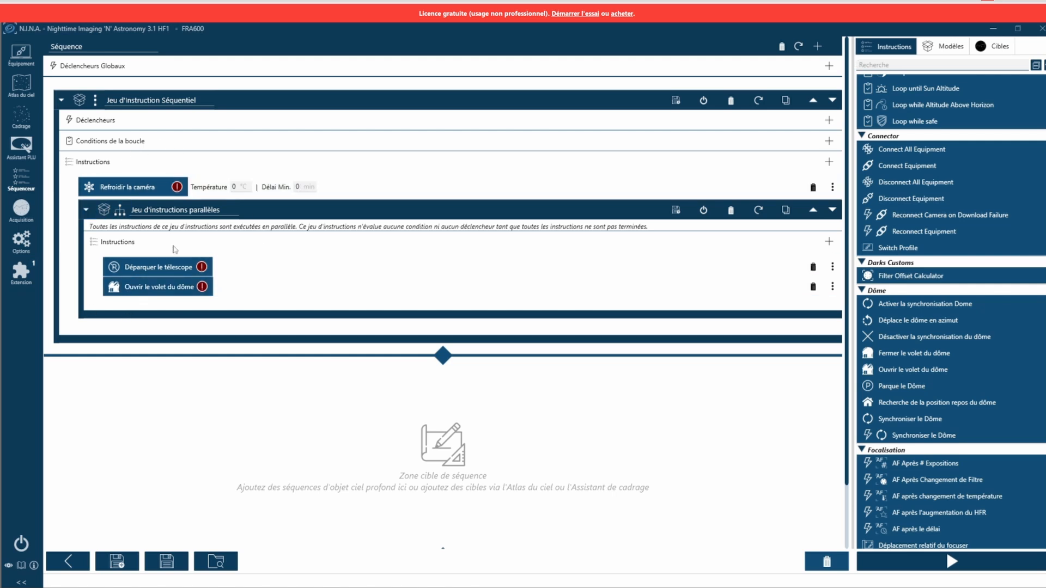
Search the available instructions for "solei" and empty the search again
text(solei)
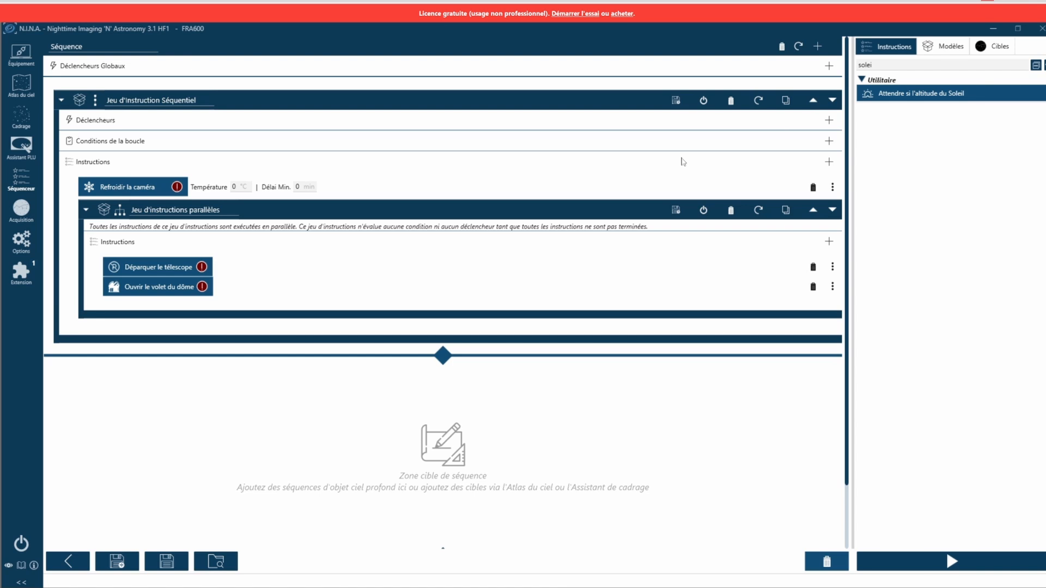
click(883, 64)
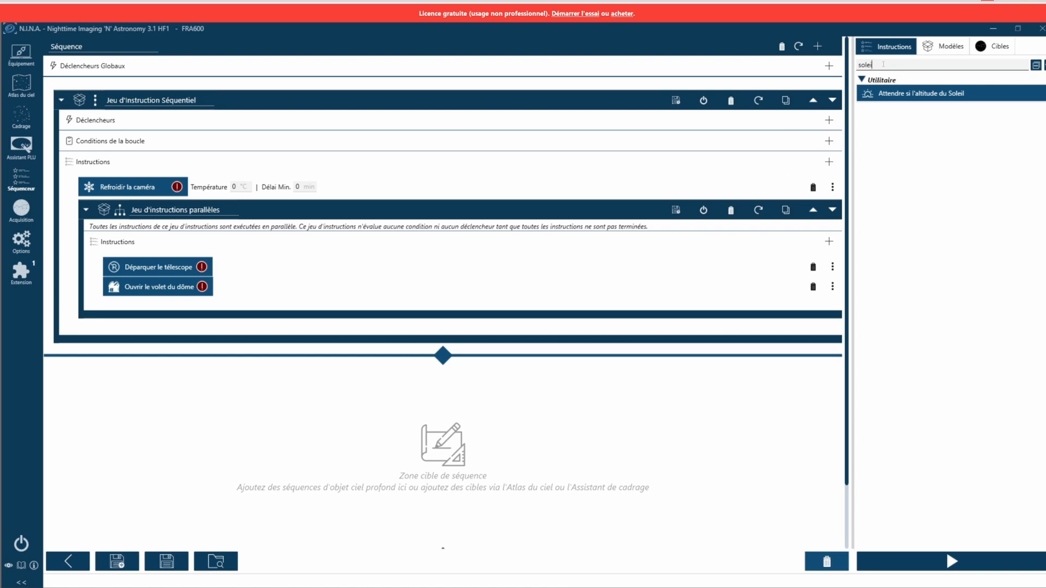
key(BackSpace)
key(BackSpace)
key(BackSpace)
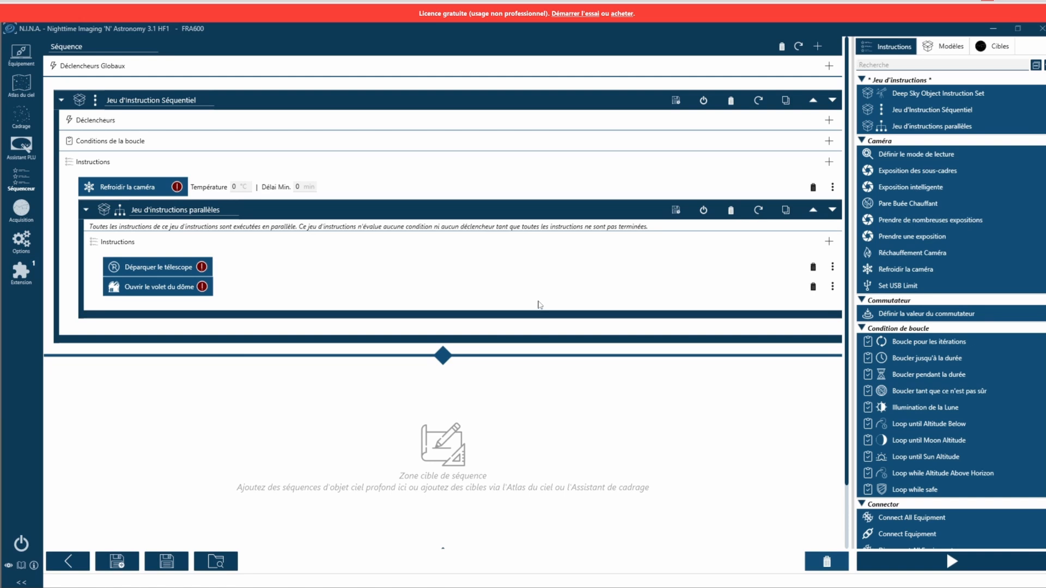
Examine the full list of available instructions, from the loop conditions down to the Utilitaire category
scroll(539, 304, down, 1)
scroll(889, 359, down, 5)
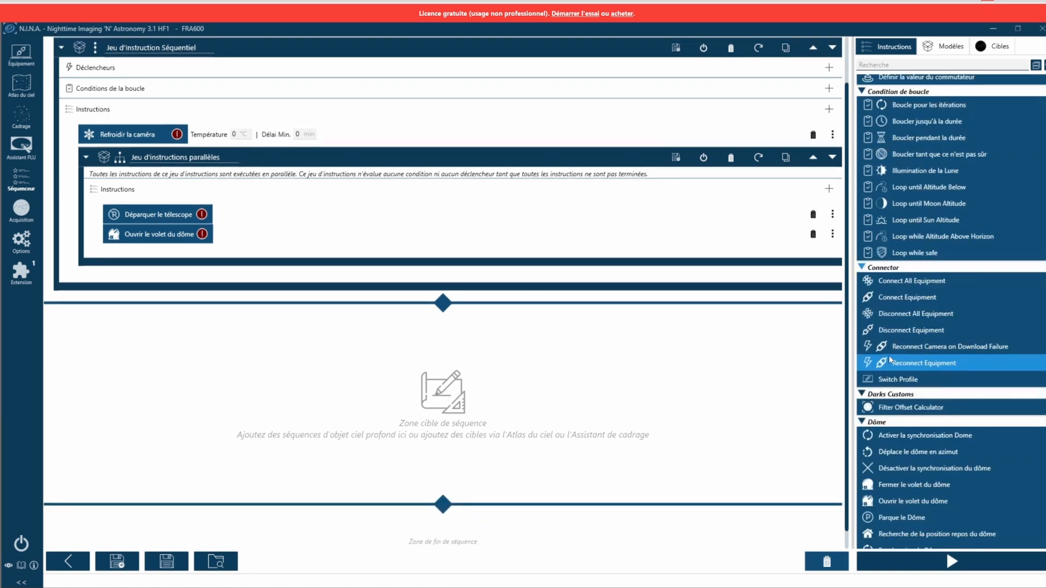
scroll(891, 353, down, 4)
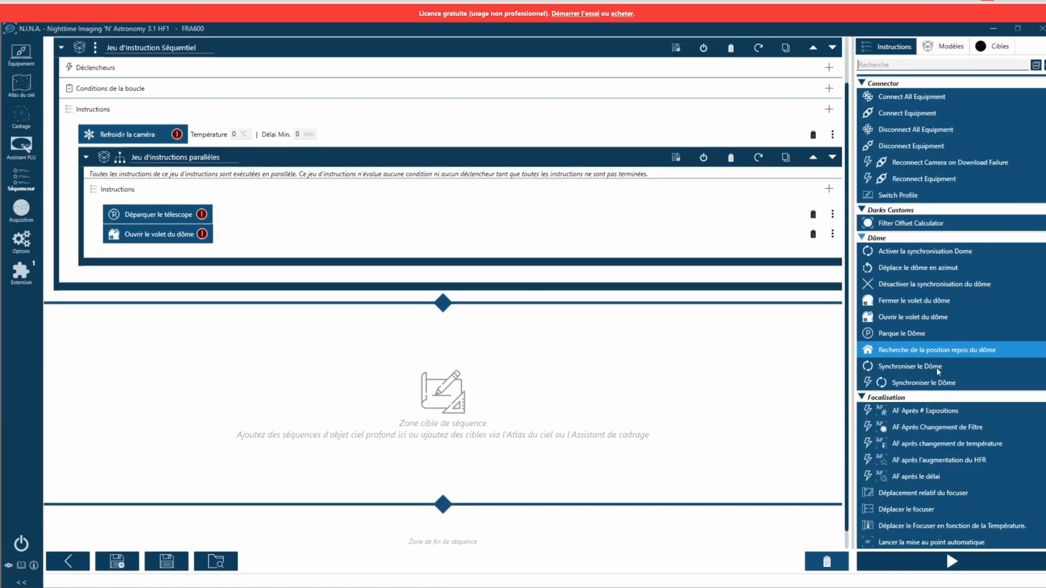
scroll(936, 367, down, 6)
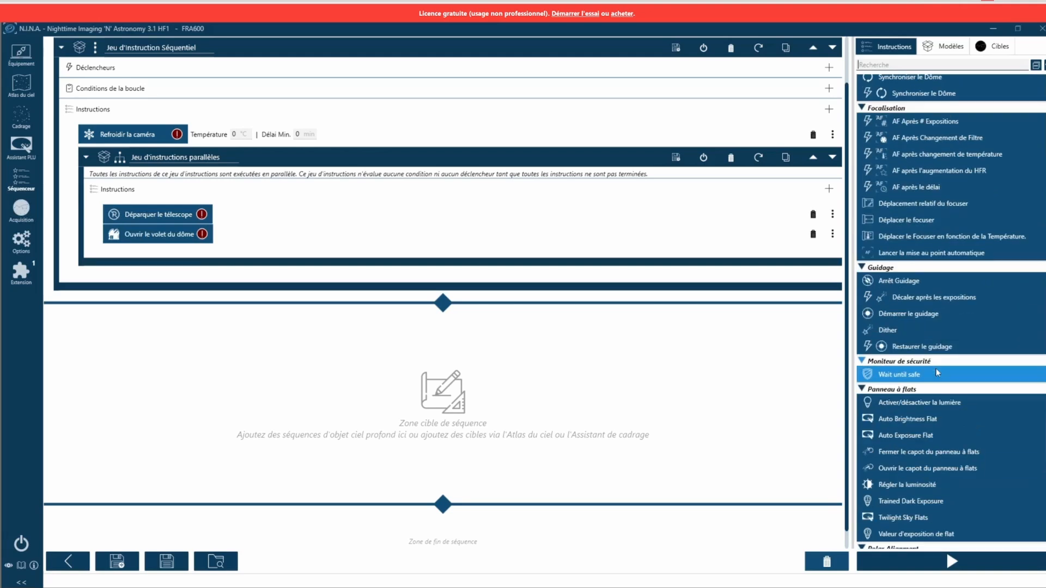
scroll(937, 373, down, 9)
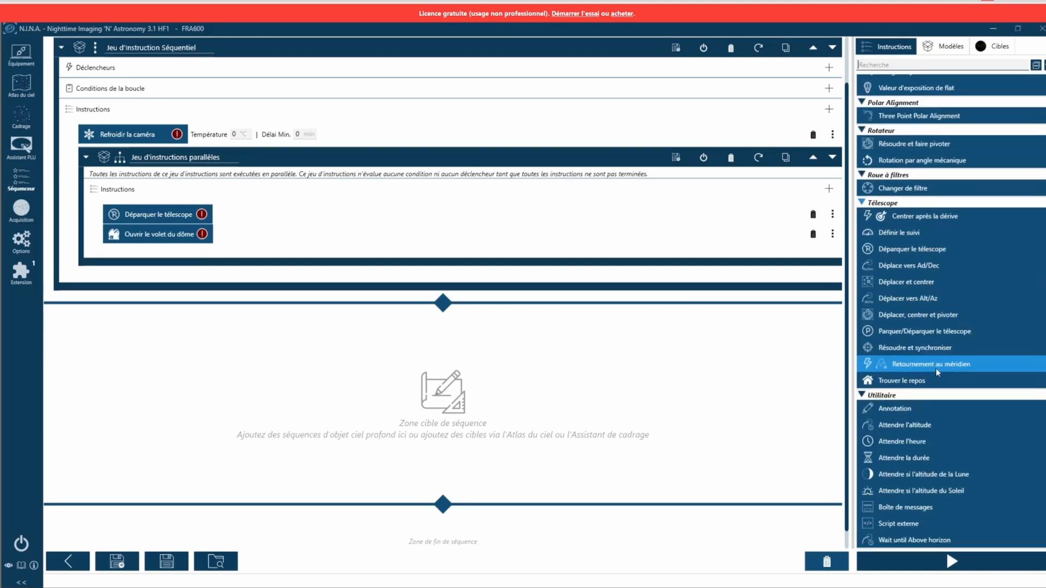
scroll(937, 372, up, 13)
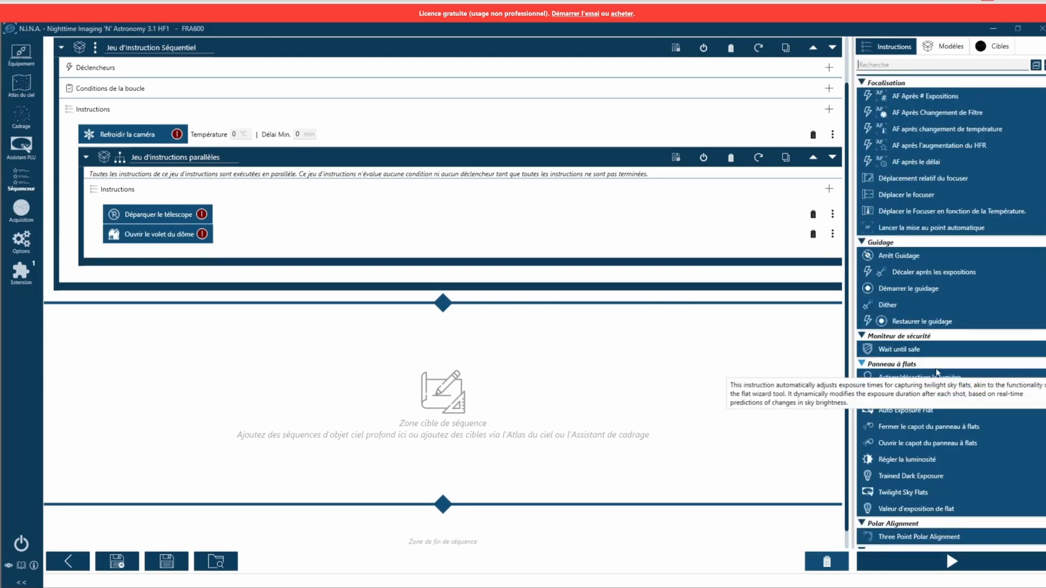
scroll(937, 373, up, 4)
scroll(786, 61, up, 1)
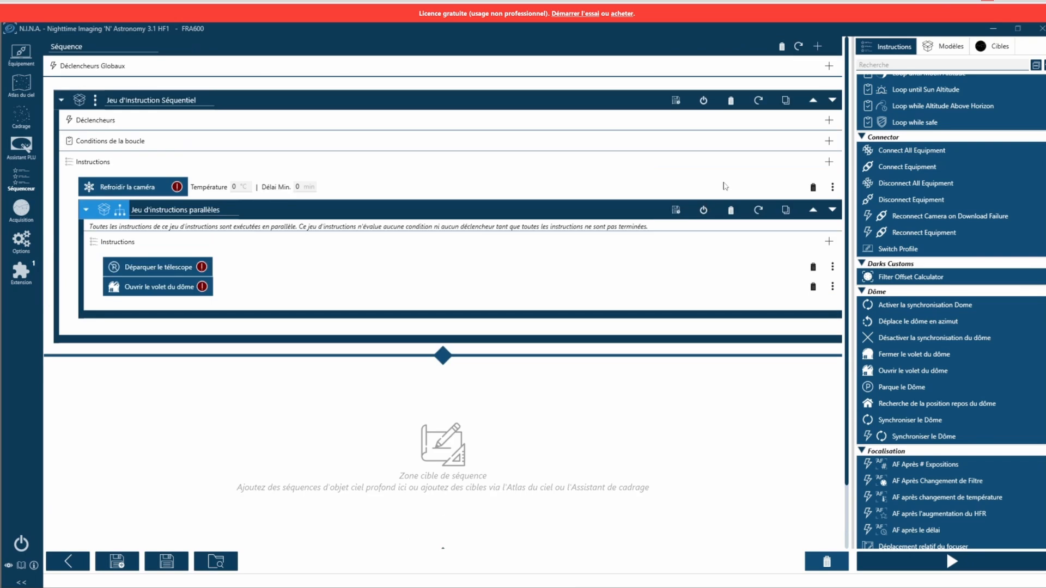
Clear the whole sequence
click(781, 47)
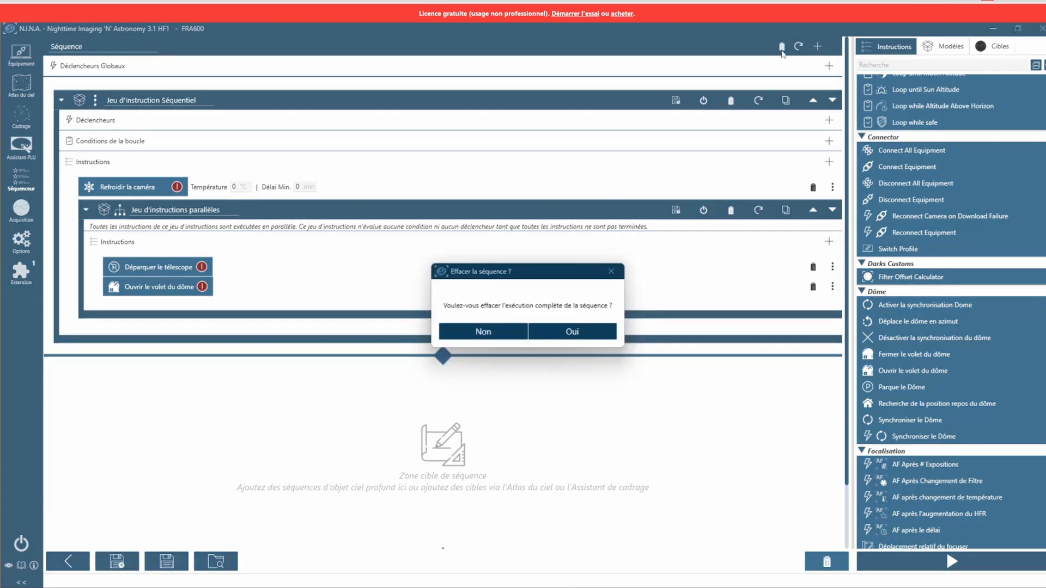
click(559, 338)
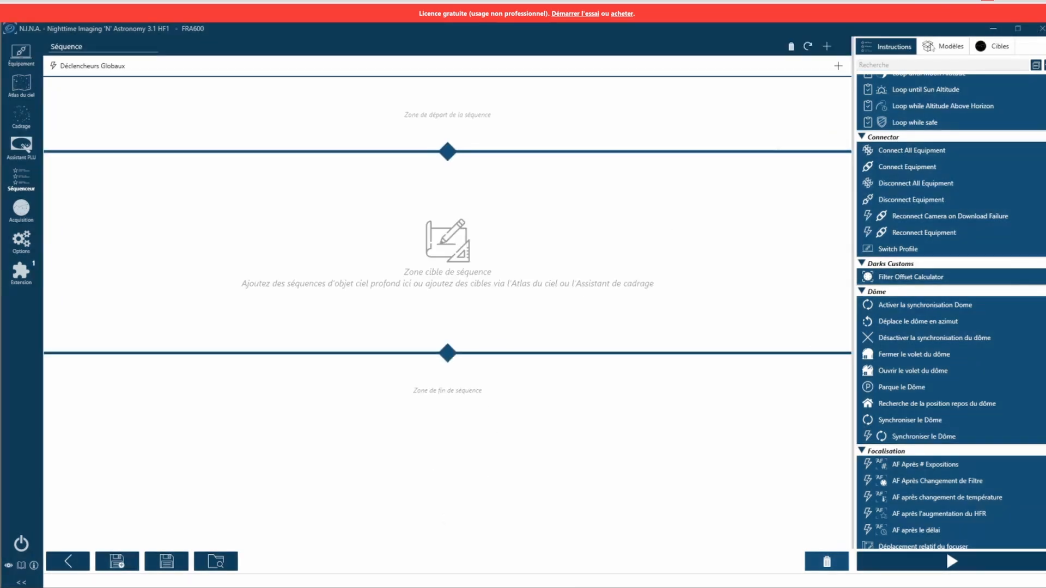
Add the user template Séquence de début to the sequence start zone
click(939, 45)
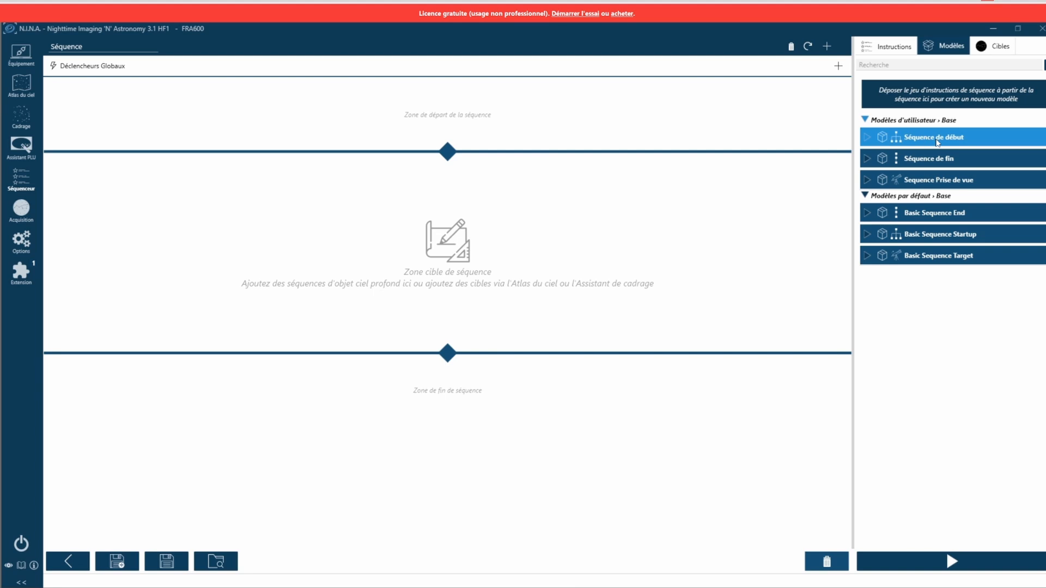
drag(937, 142, 609, 113)
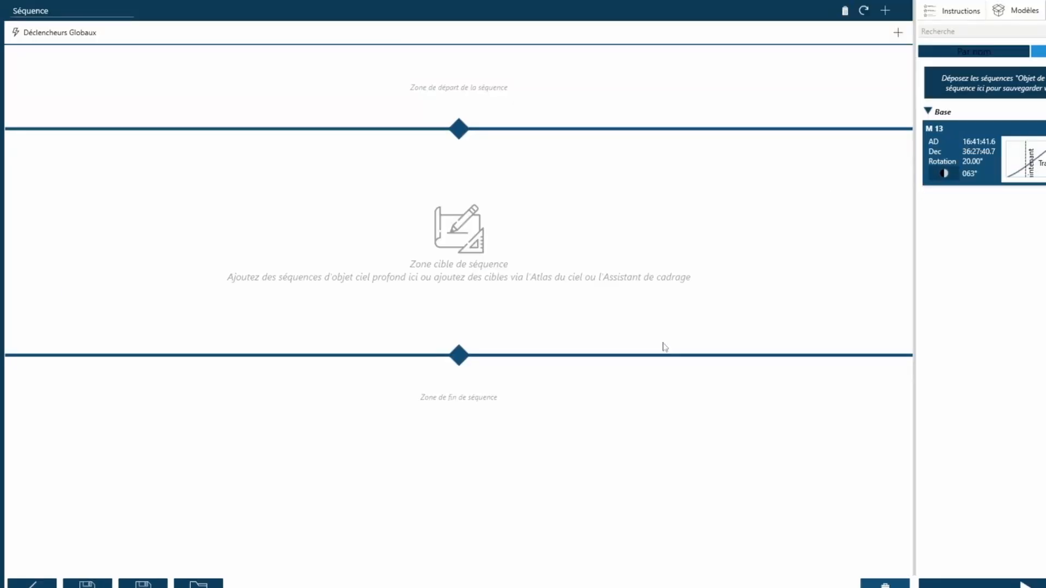
click(1025, 12)
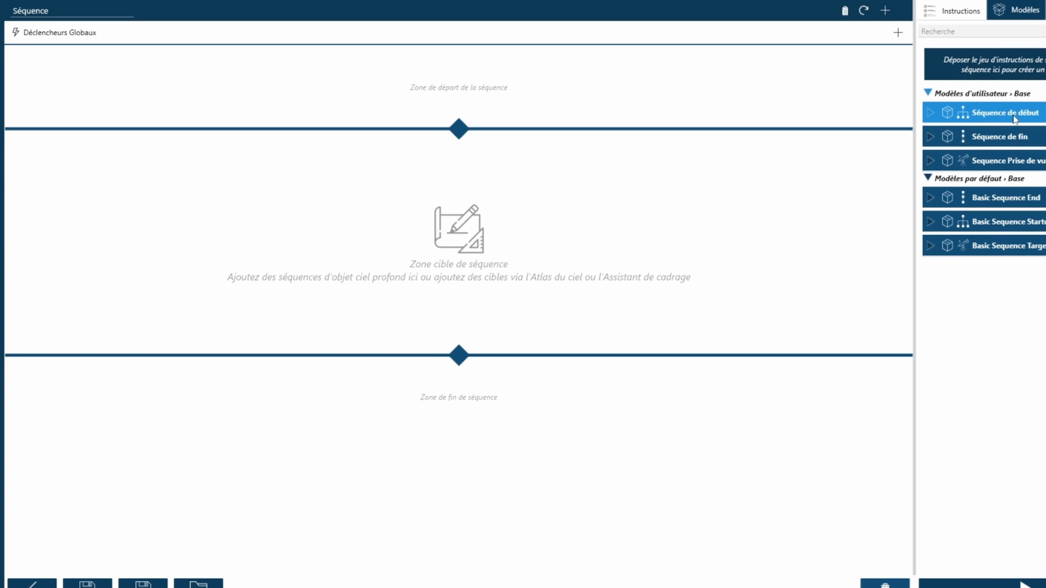
drag(1022, 116, 504, 96)
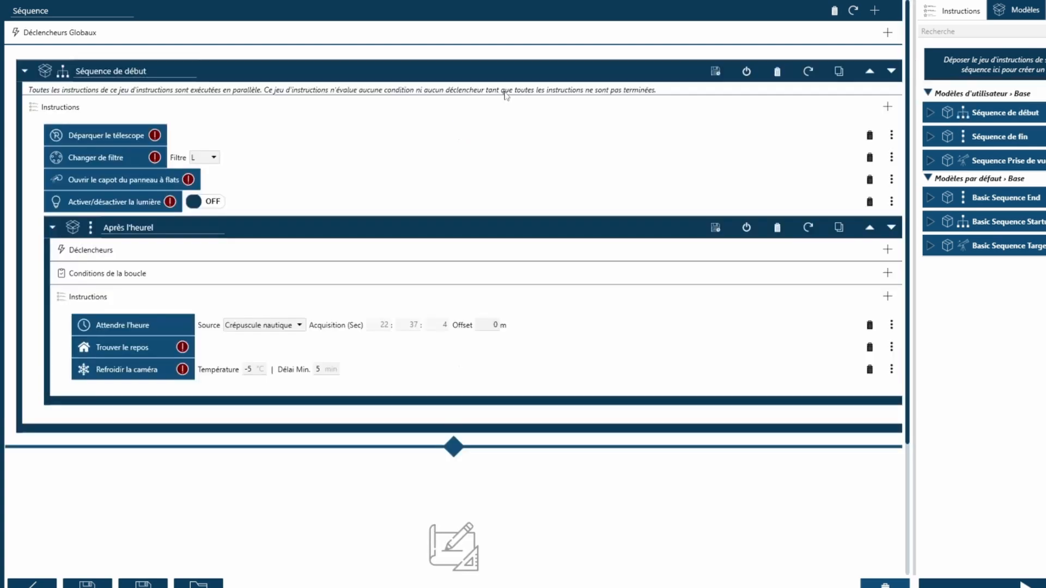
Add the user templates Séquence de fin to the sequence end zone and Sequence Prise de vue to the target zone
scroll(607, 210, down, 1)
scroll(607, 210, down, 2)
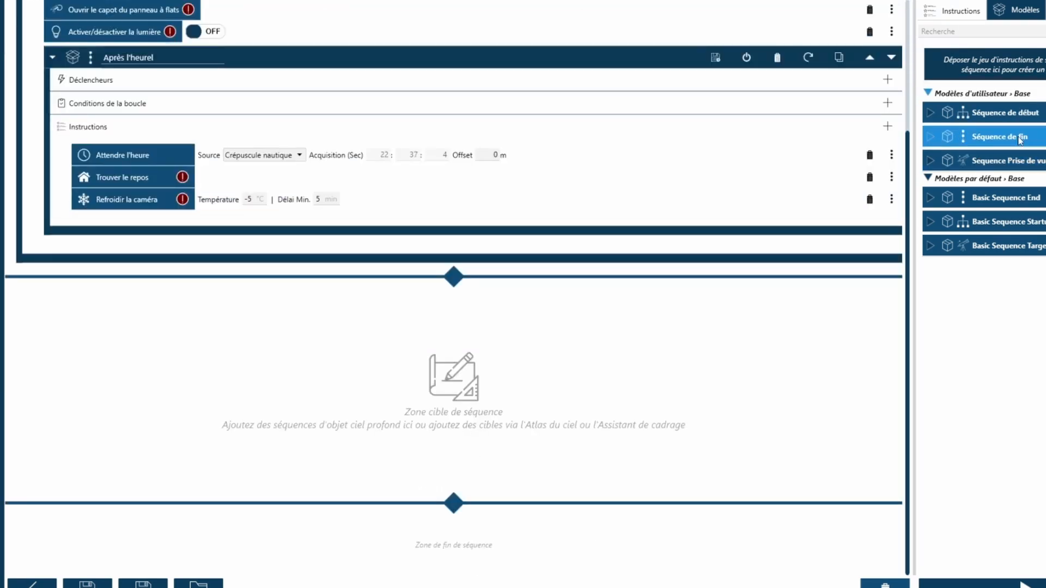
drag(1017, 136, 688, 568)
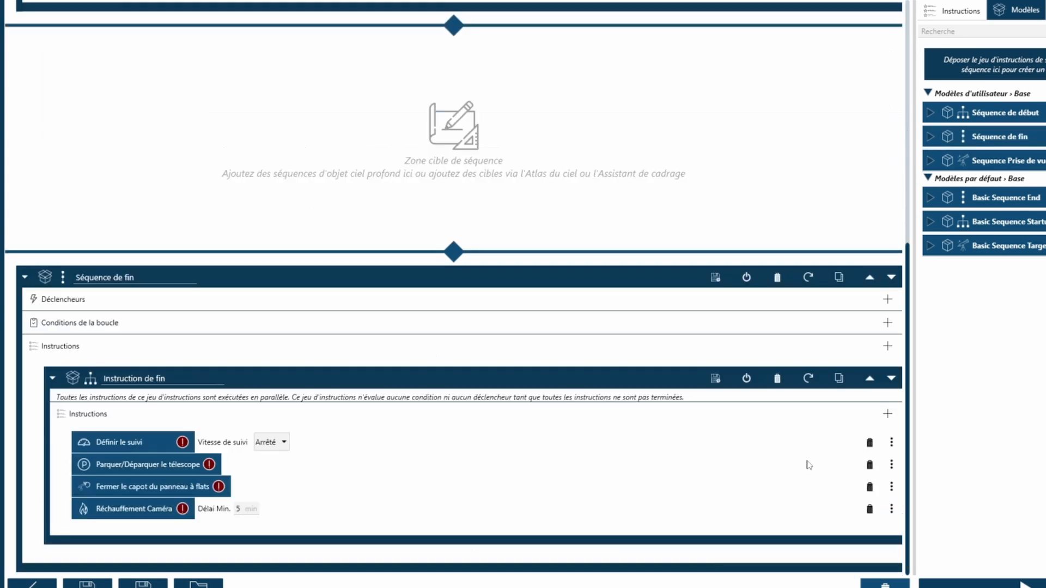
drag(994, 164, 718, 155)
Load the saved target M 13 into the Sequence Prise de vue block
scroll(593, 178, up, 8)
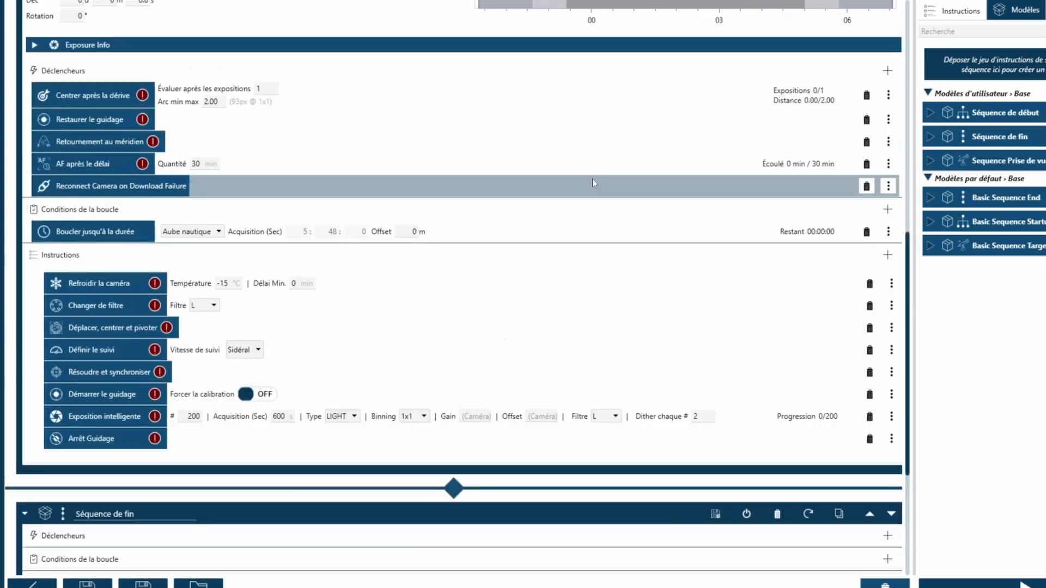
scroll(593, 178, up, 6)
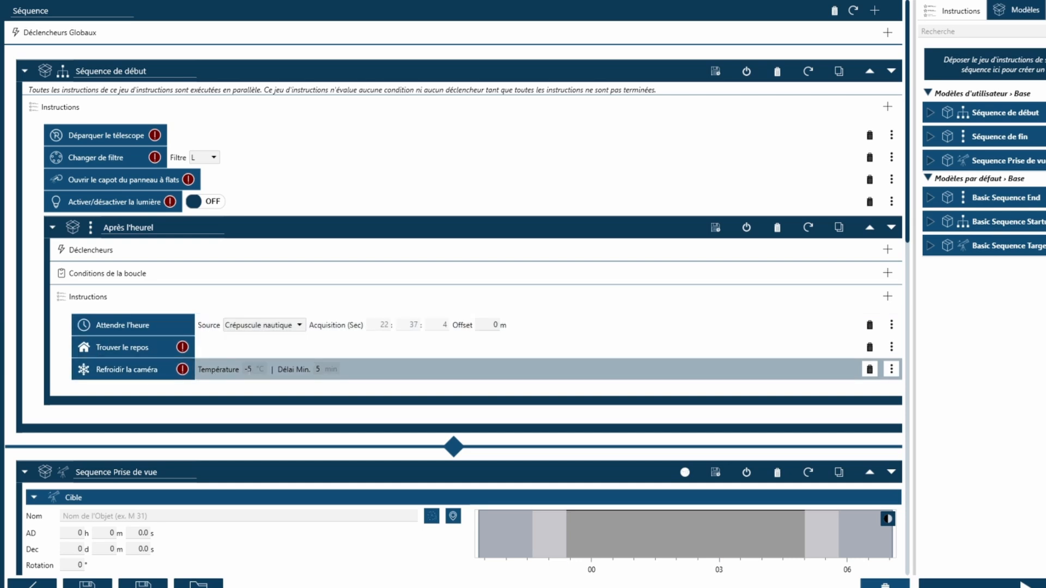
scroll(240, 374, down, 1)
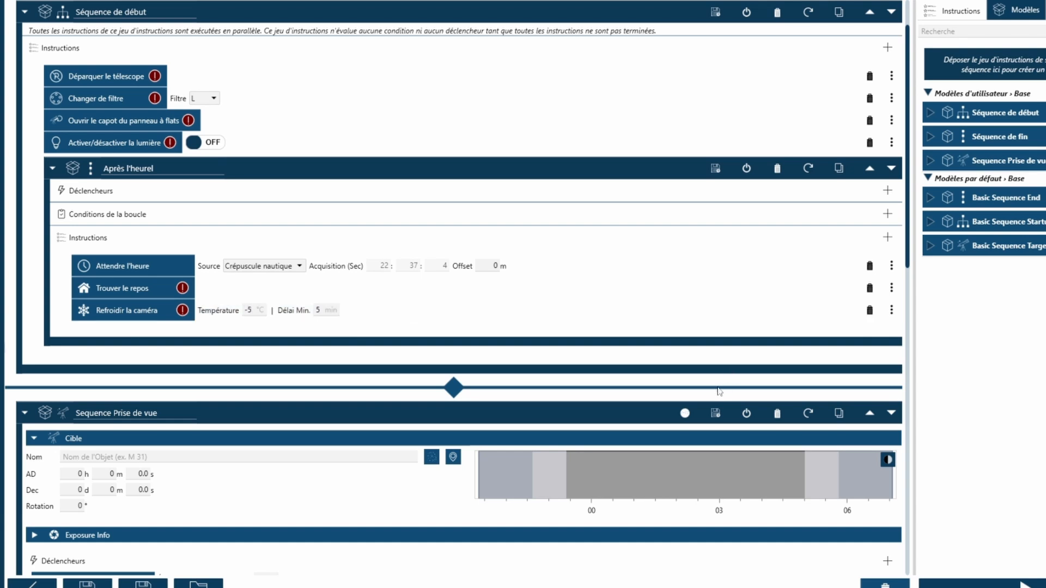
scroll(716, 389, down, 3)
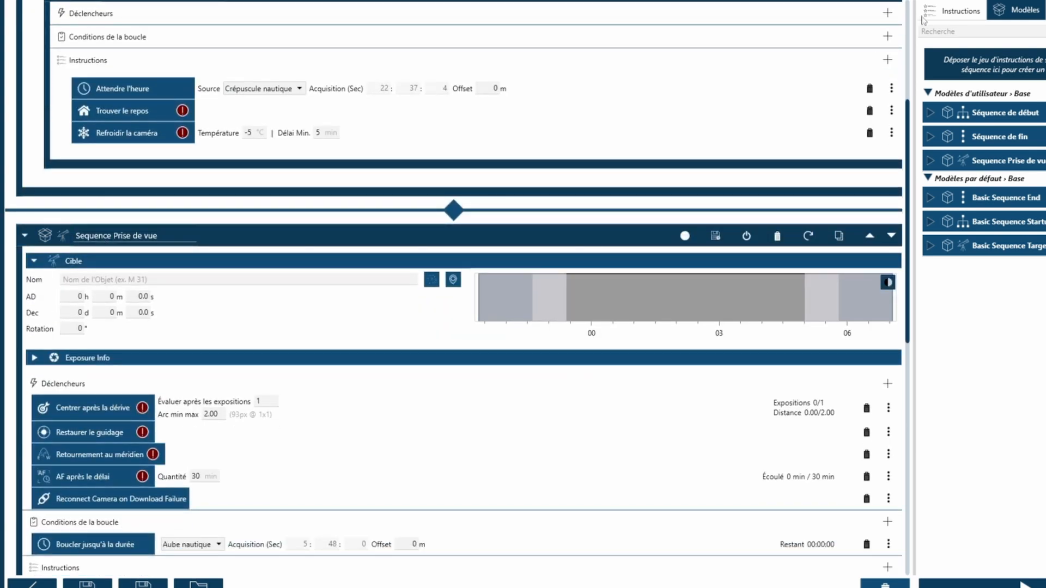
click(1037, 9)
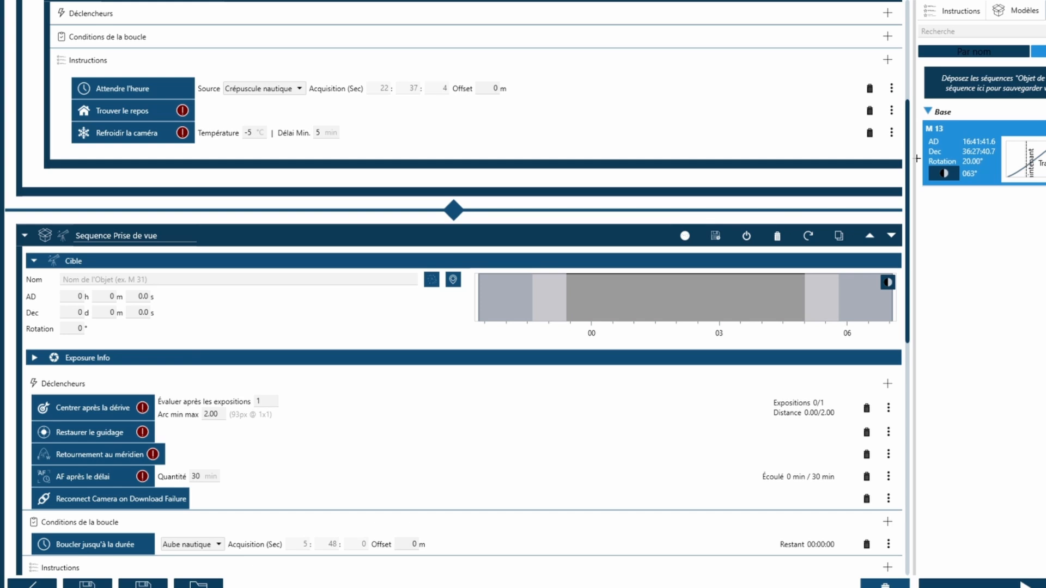
drag(975, 161, 362, 309)
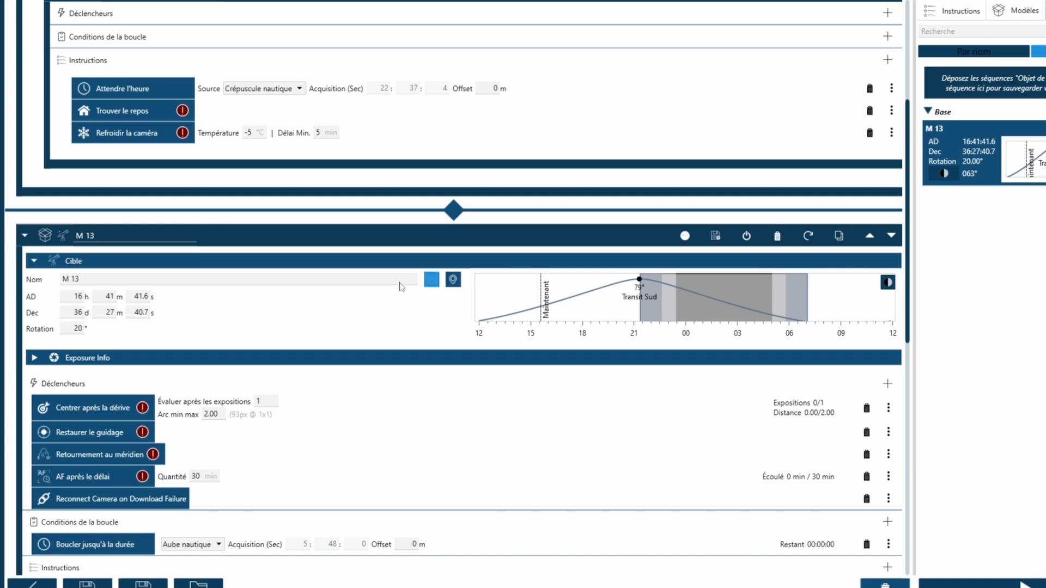
Examine the M 13 block's target data, triggers, loop condition and instructions from Refroidir la caméra to Arrêt Guidage
scroll(246, 313, down, 1)
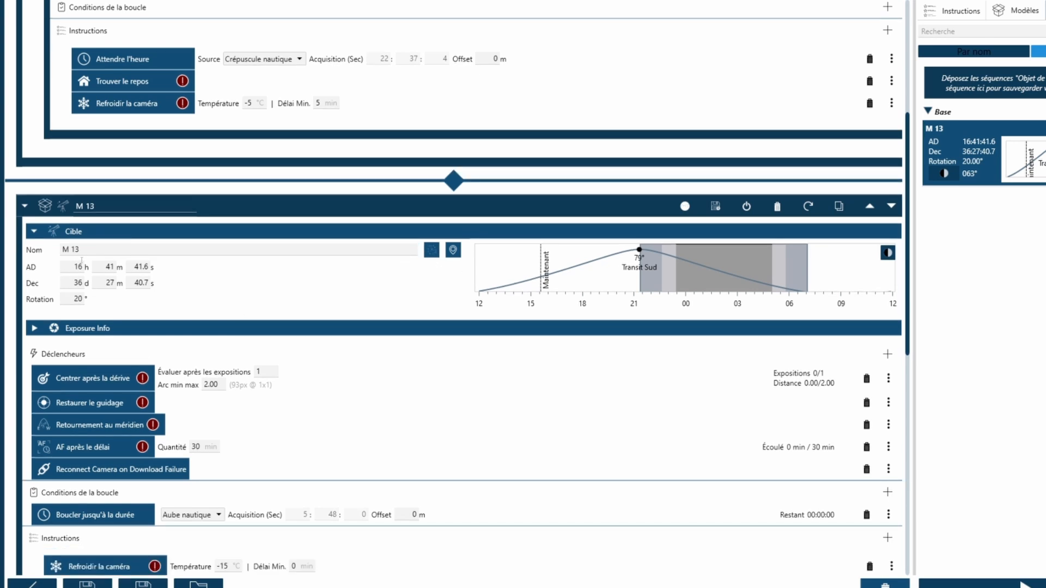
scroll(362, 322, down, 1)
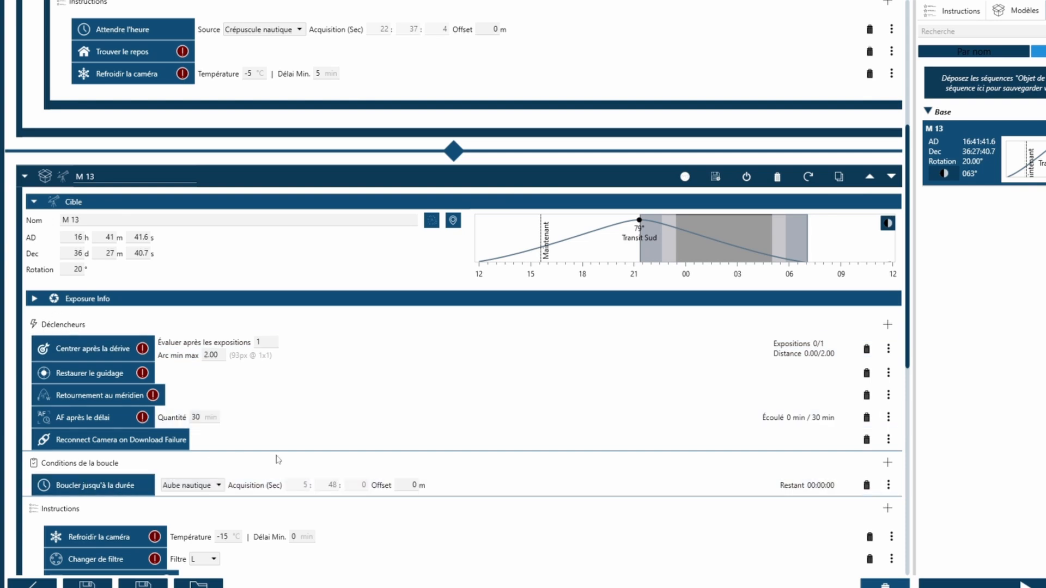
scroll(306, 390, down, 1)
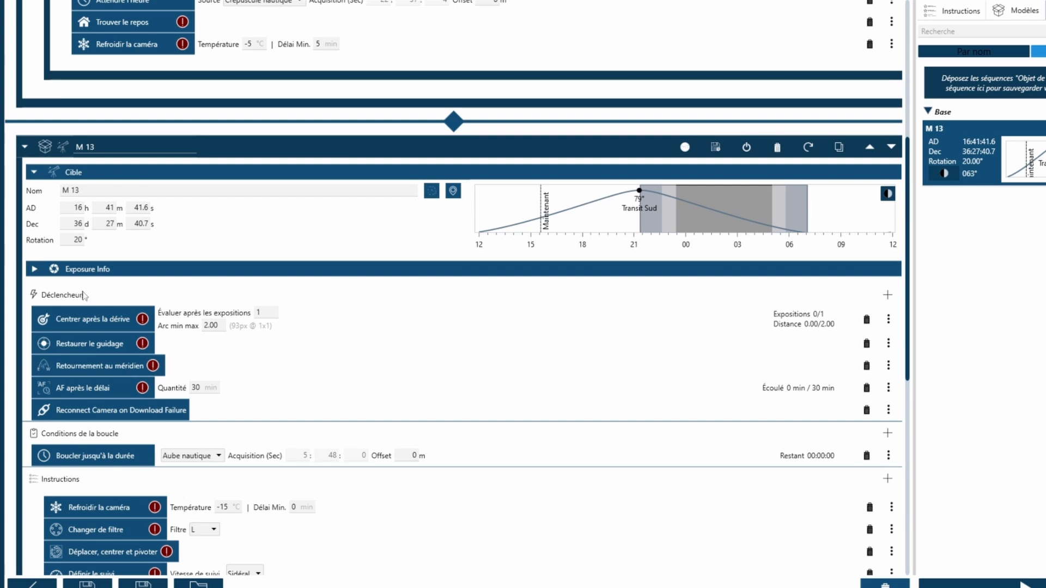
scroll(308, 321, down, 1)
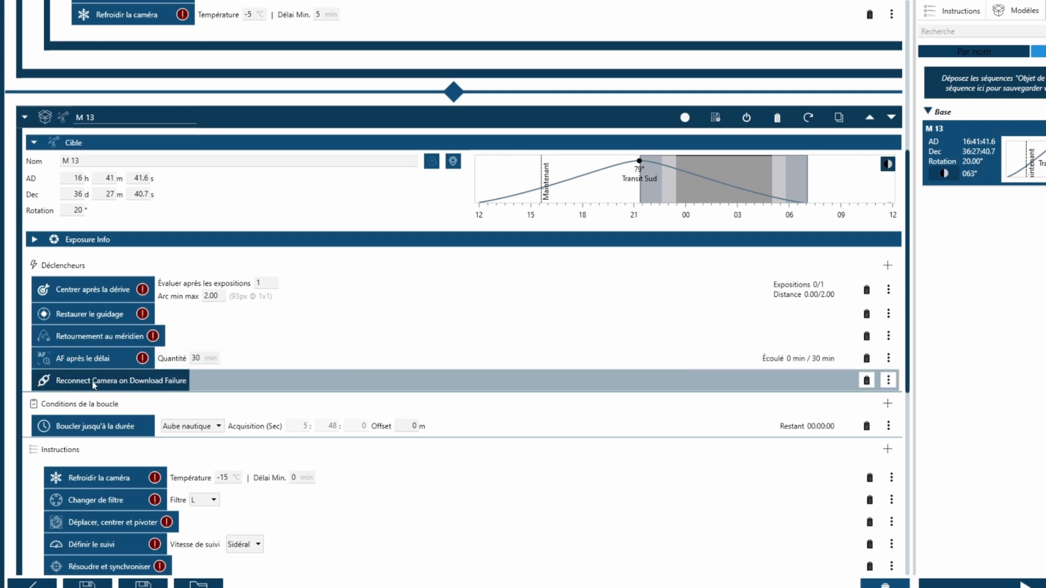
scroll(299, 351, down, 2)
click(69, 369)
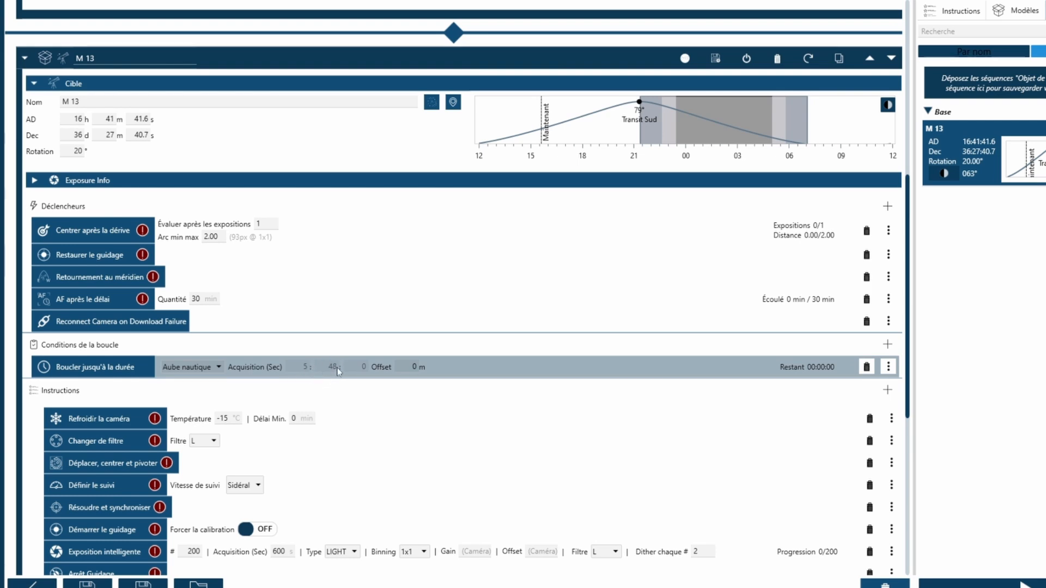
scroll(196, 389, down, 2)
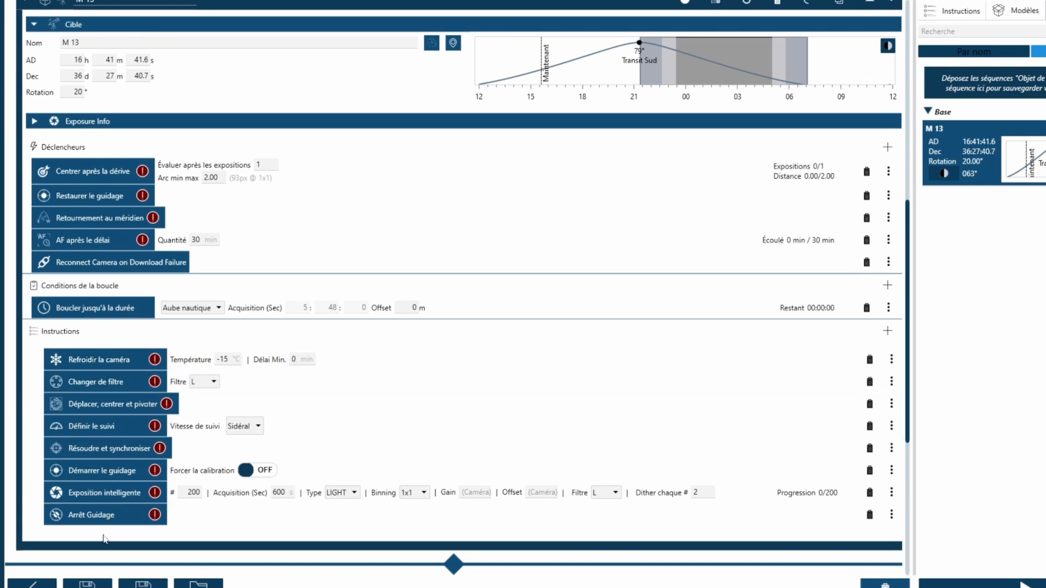
scroll(121, 523, down, 4)
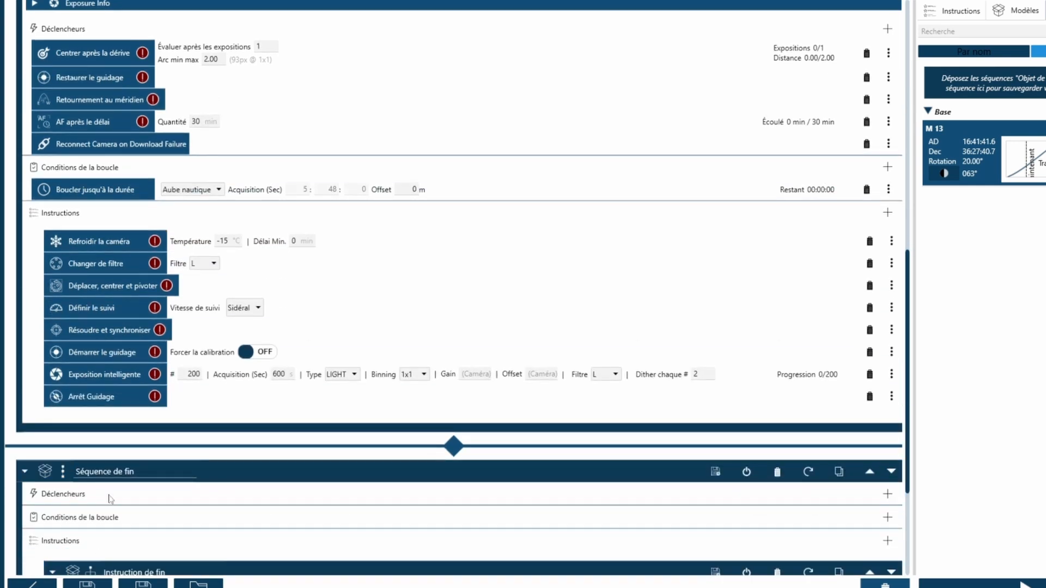
scroll(49, 485, up, 4)
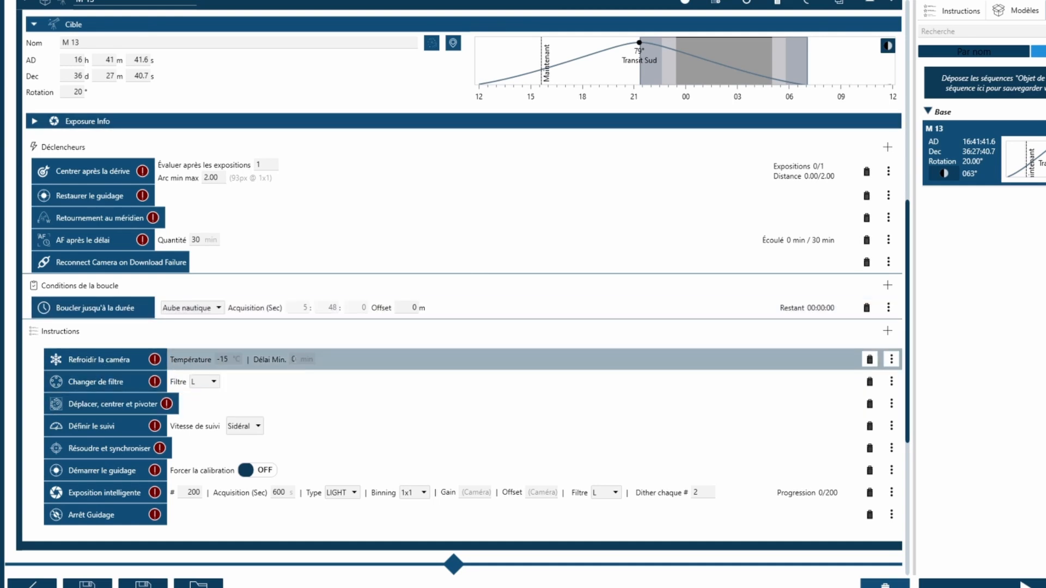
scroll(296, 360, up, 3)
scroll(326, 366, down, 2)
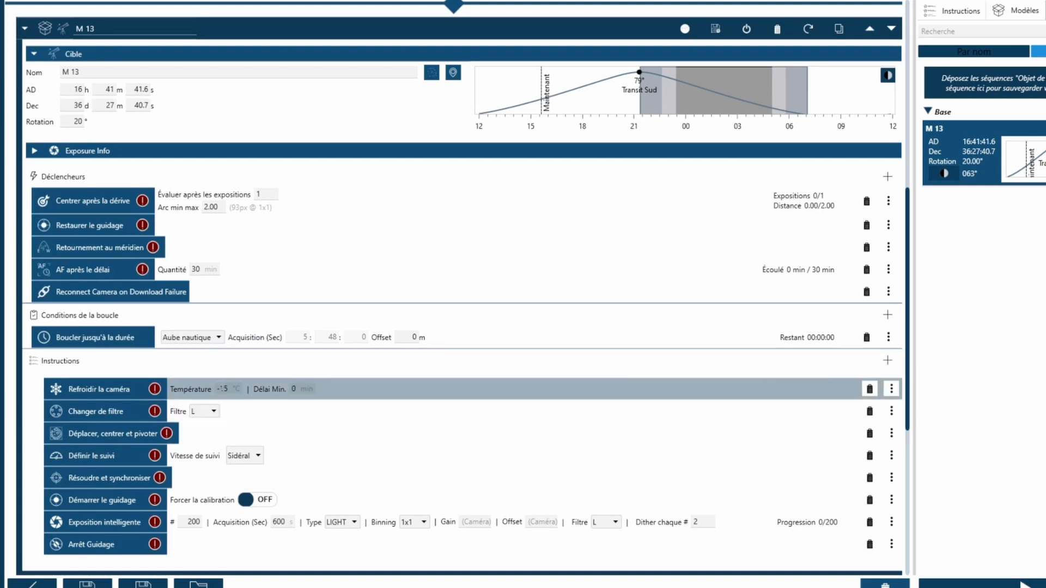
scroll(295, 389, down, 2)
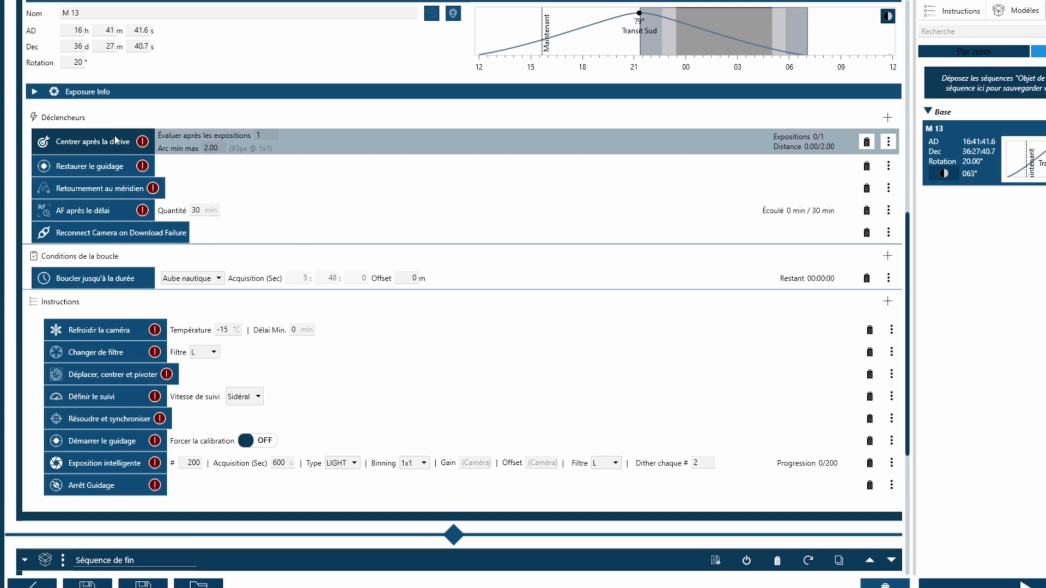
Check the dither frequency and the exposure count of the Exposition intelligente instruction
click(697, 464)
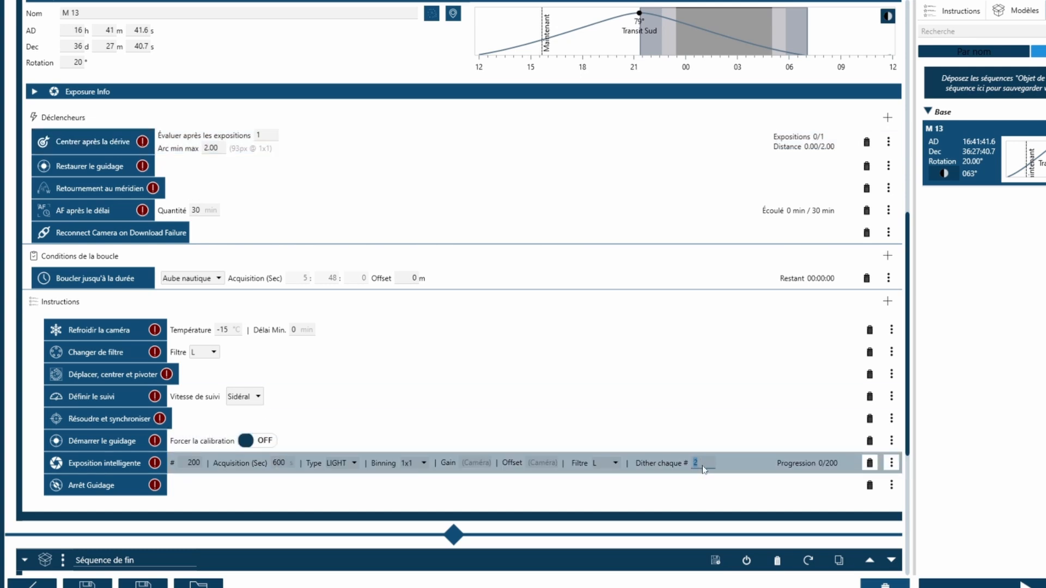
click(703, 464)
click(199, 464)
click(199, 468)
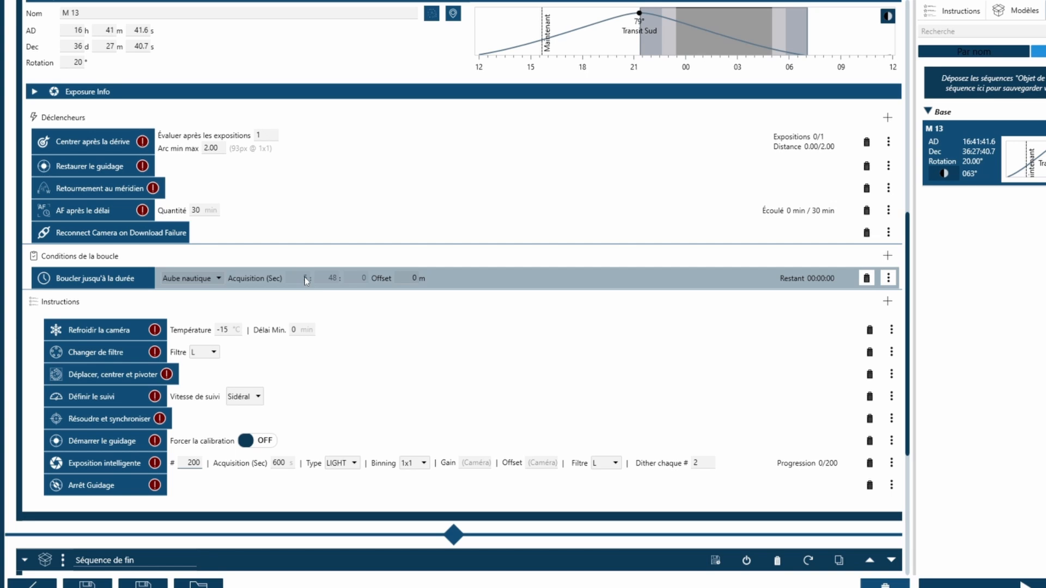
Choose type LIGHT and filter L for the Exposition intelligente instruction in the M 13 block
scroll(280, 296, down, 3)
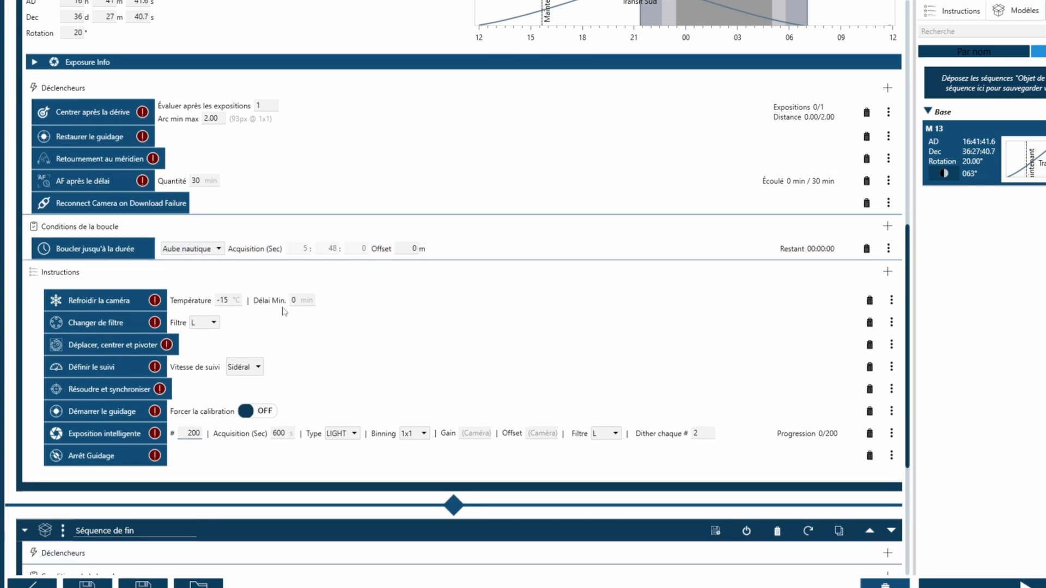
scroll(234, 515, down, 2)
scroll(233, 510, up, 3)
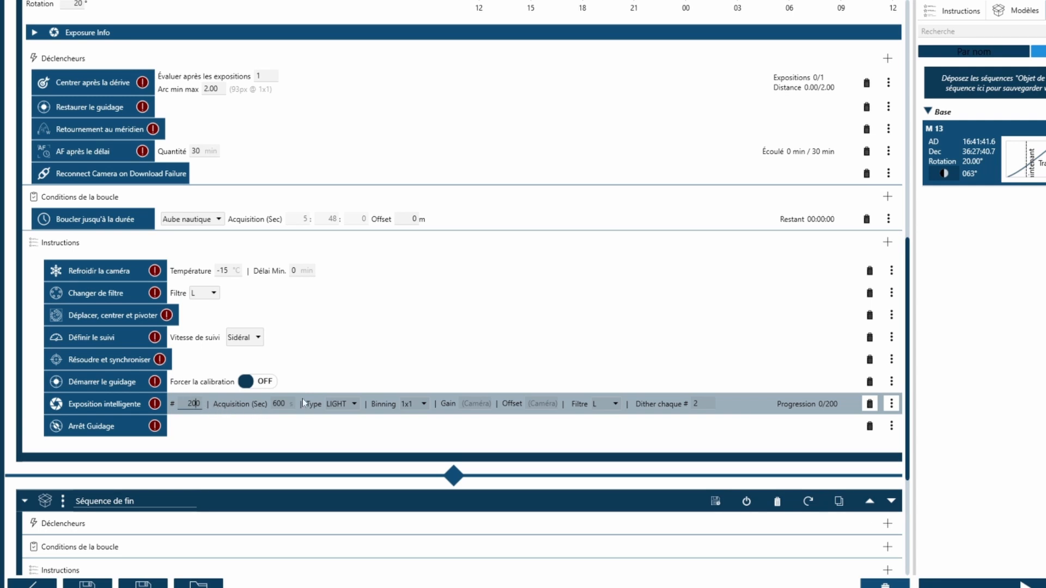
click(342, 409)
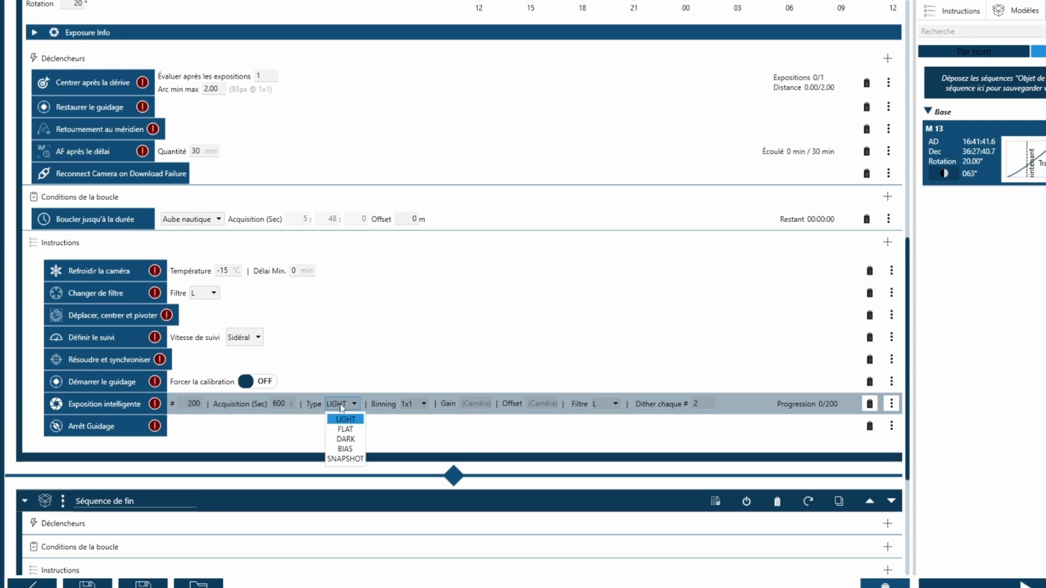
click(341, 417)
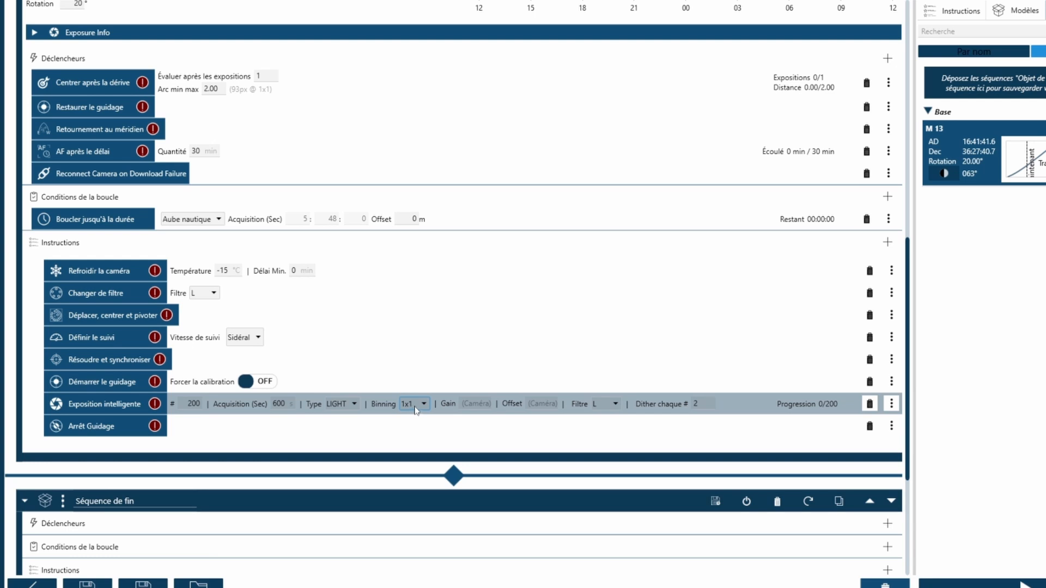
click(615, 408)
click(605, 427)
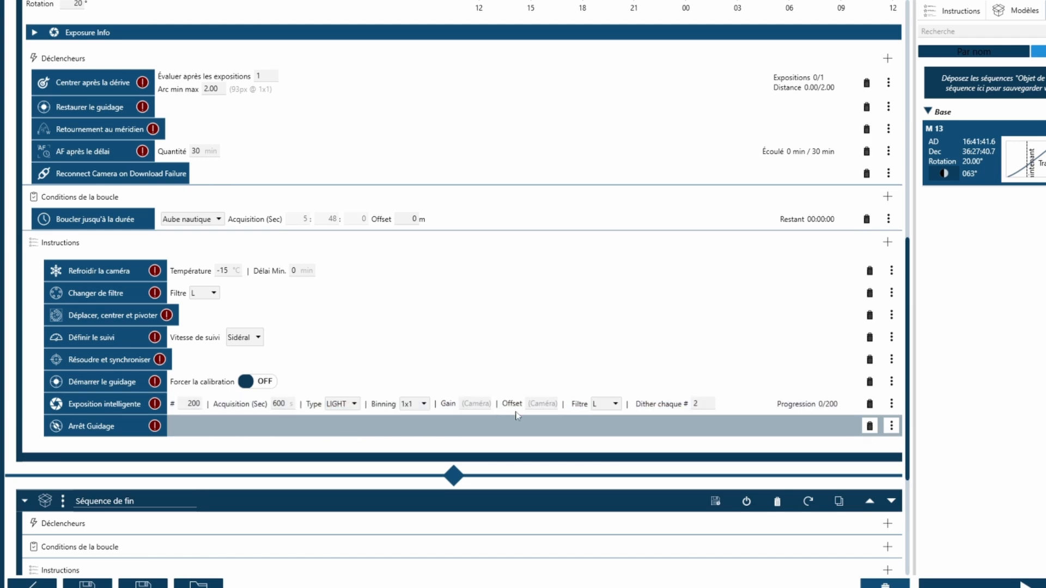
Duplicate the Exposition intelligente instruction with filter R for the copy, and set the original's exposure count to 10
drag(96, 409, 100, 420)
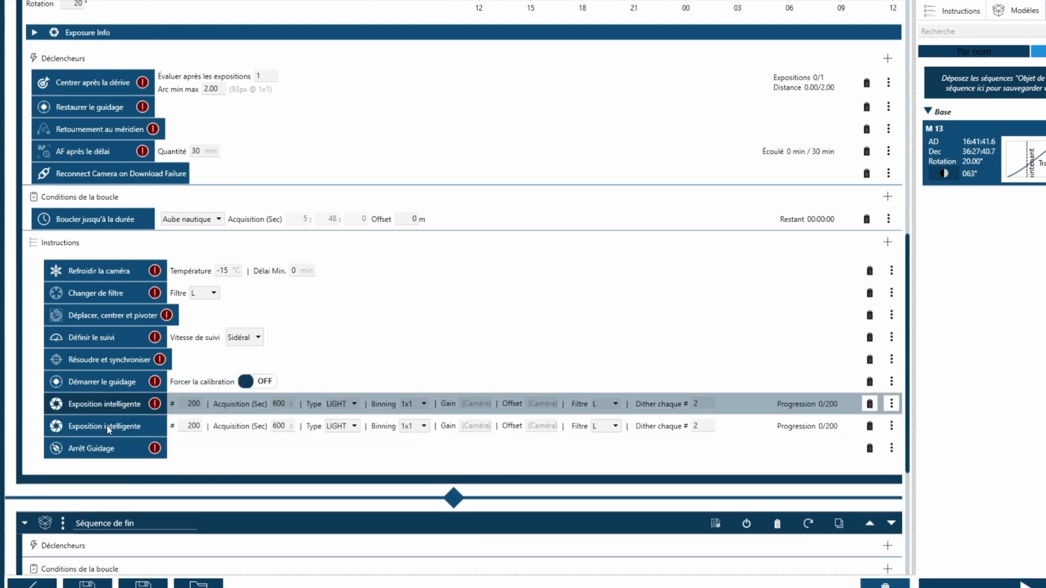
click(598, 428)
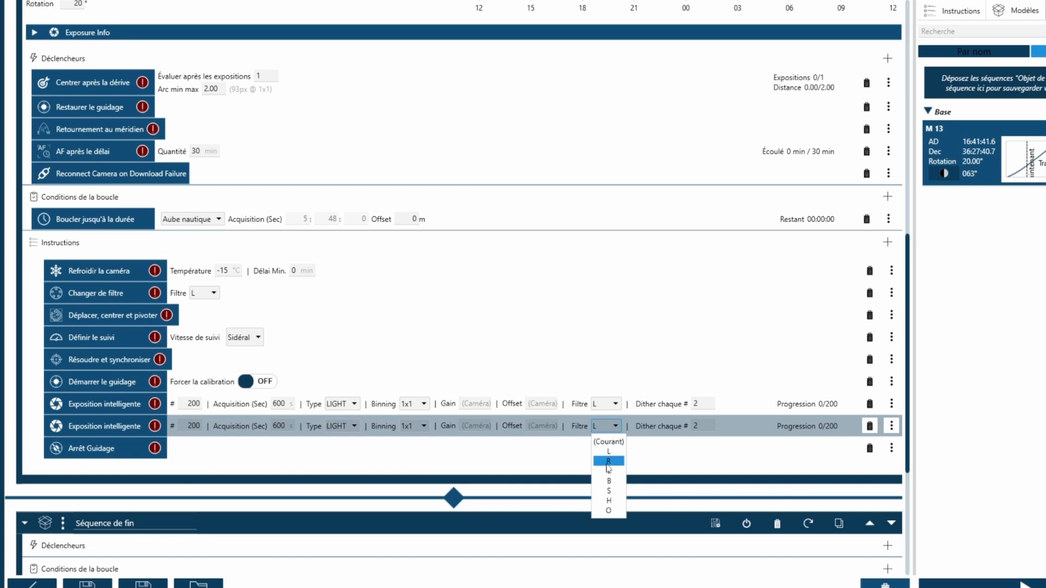
click(607, 460)
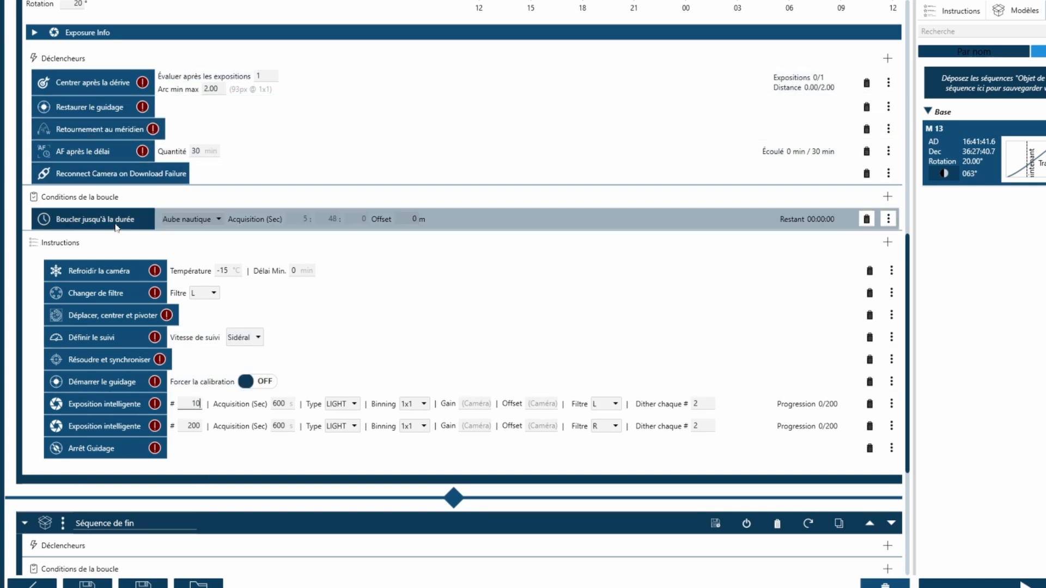
Delete the Exposition intelligente copy that uses filter R
click(870, 426)
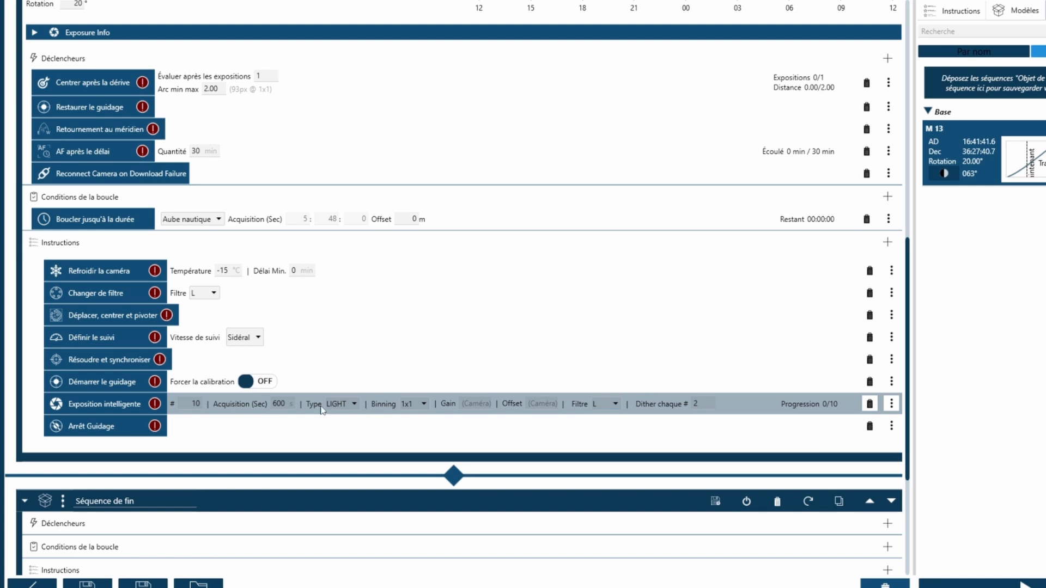
Review the Séquence de fin instructions at the end of the sequence, and the Séquence de début block at its start
scroll(515, 381, down, 1)
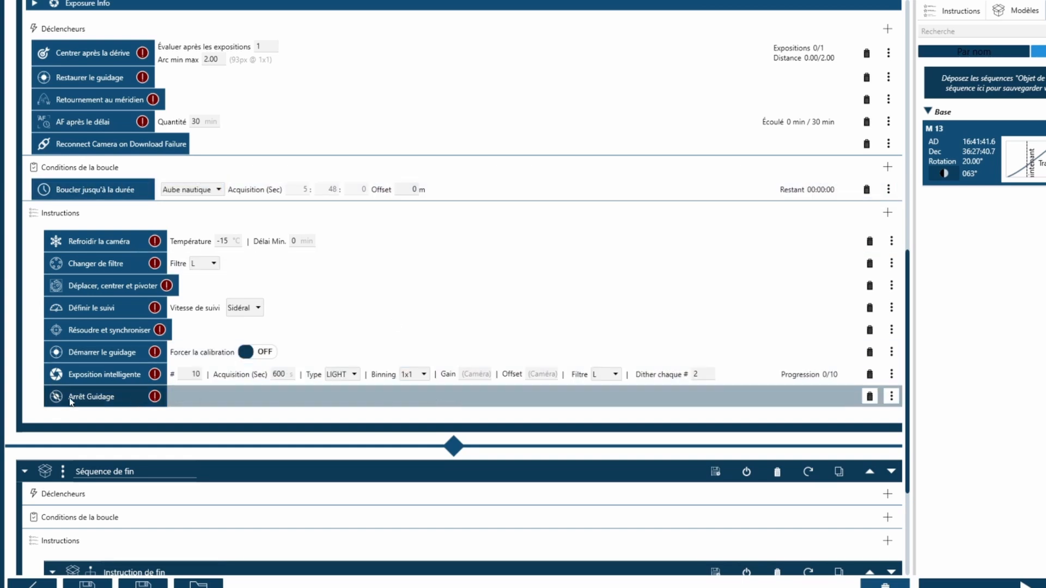
scroll(210, 401, down, 3)
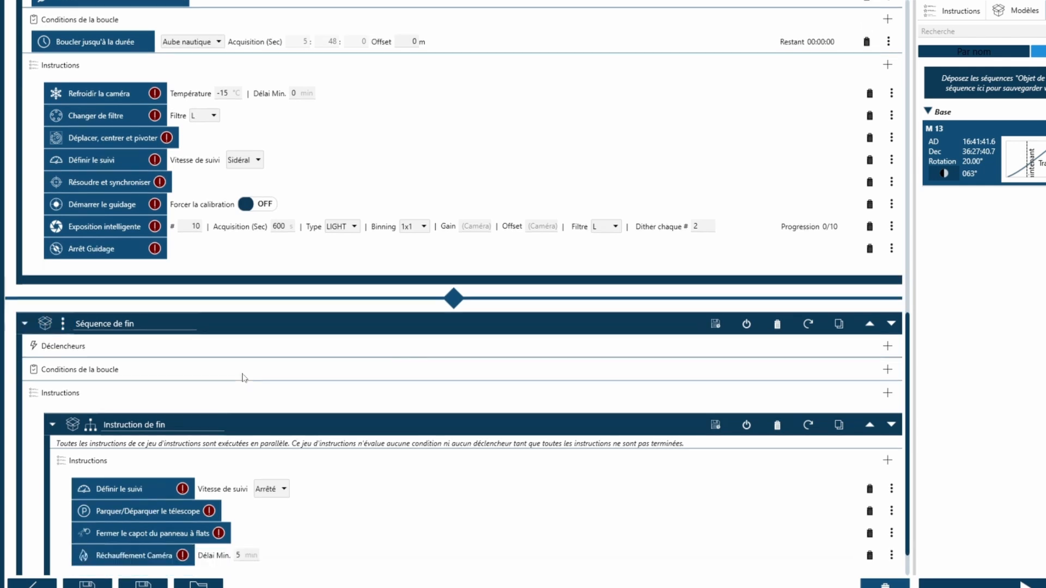
scroll(244, 376, down, 1)
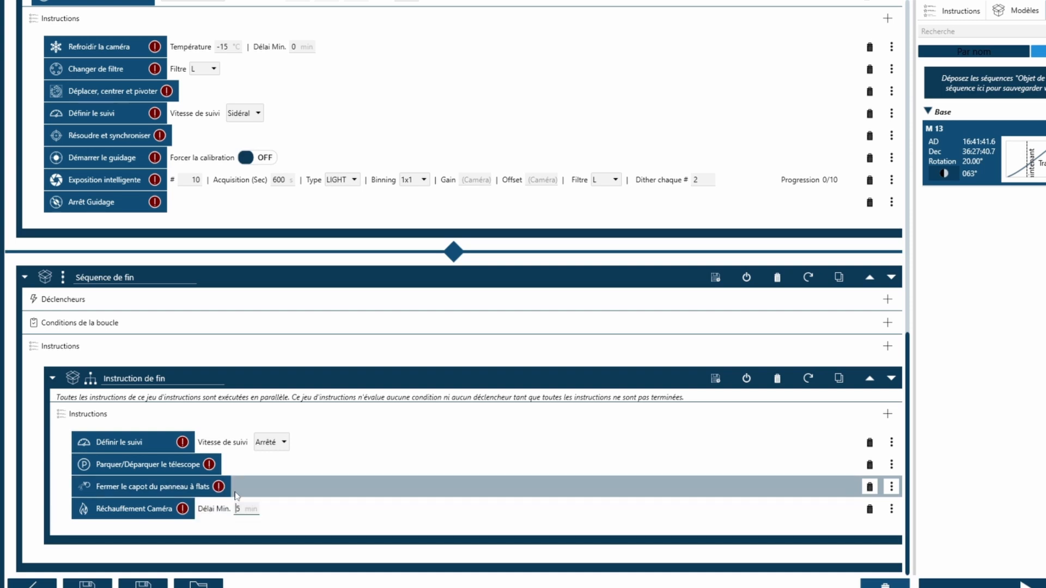
scroll(250, 481, up, 15)
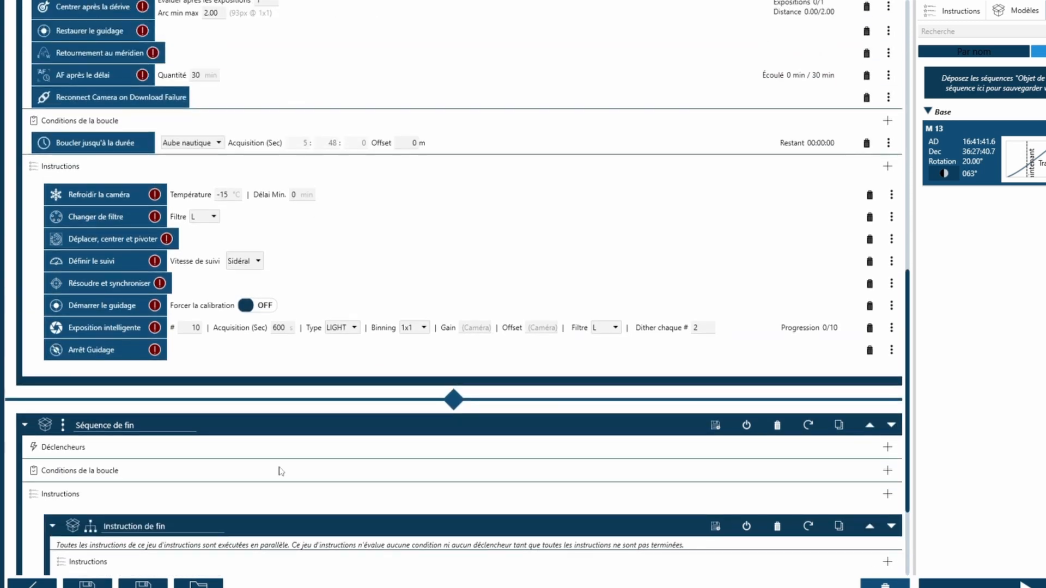
scroll(281, 471, up, 10)
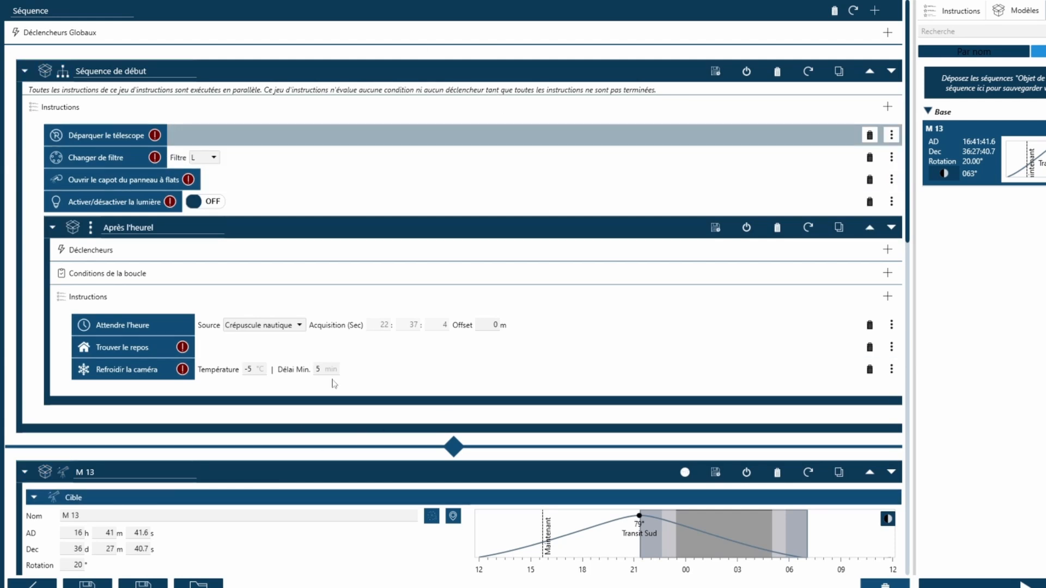
scroll(335, 384, down, 2)
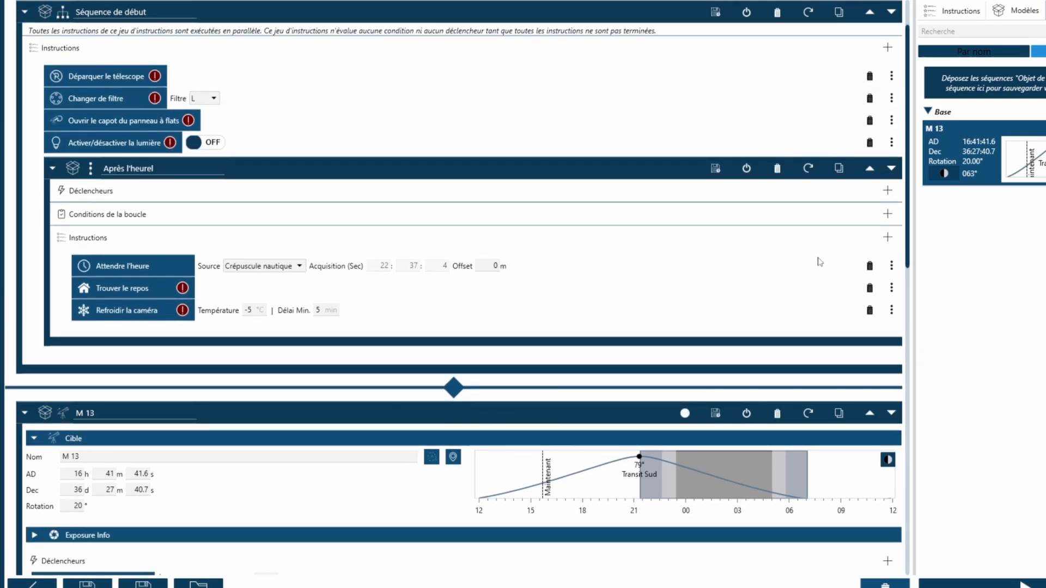
Reset the progress of the complete sequence and confirm the reset
scroll(820, 262, up, 2)
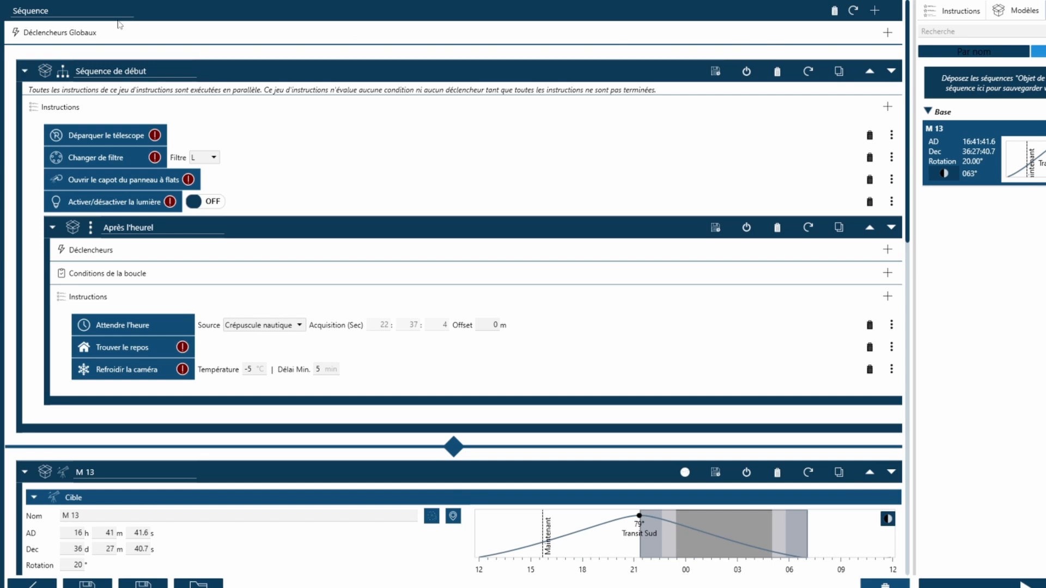
scroll(335, 517, down, 8)
scroll(340, 508, up, 8)
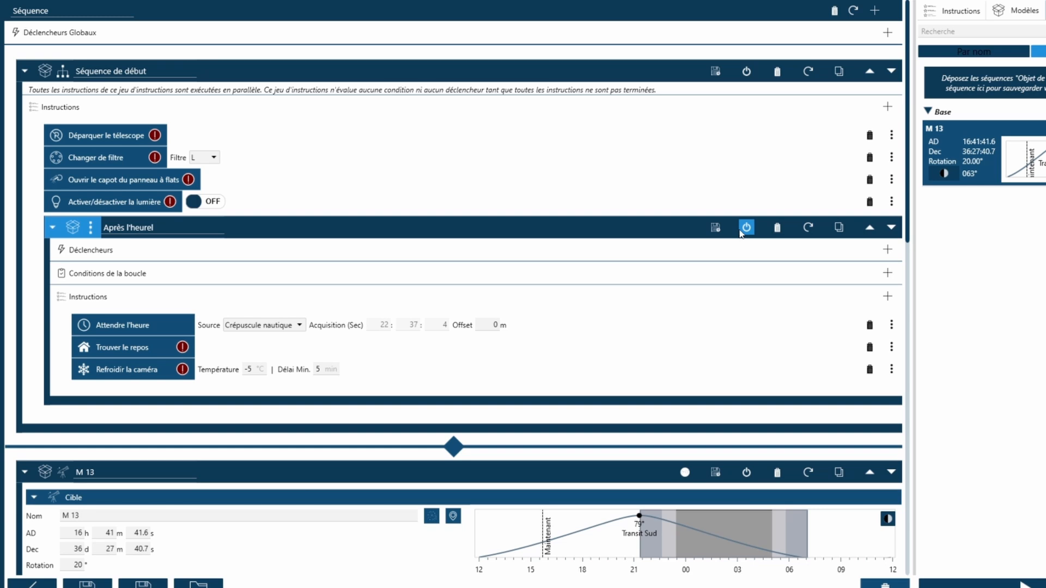
scroll(741, 233, down, 6)
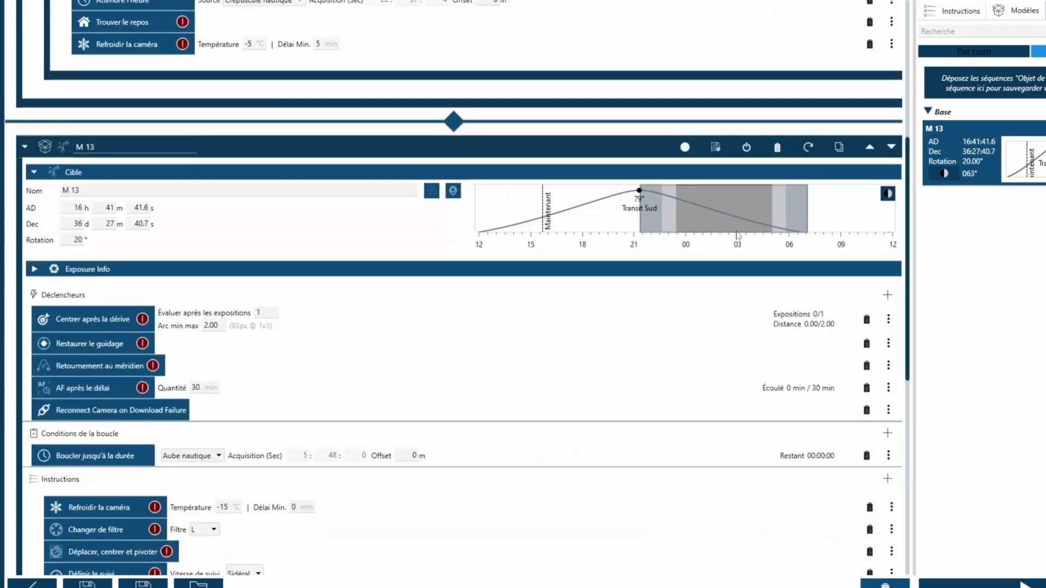
scroll(528, 447, down, 3)
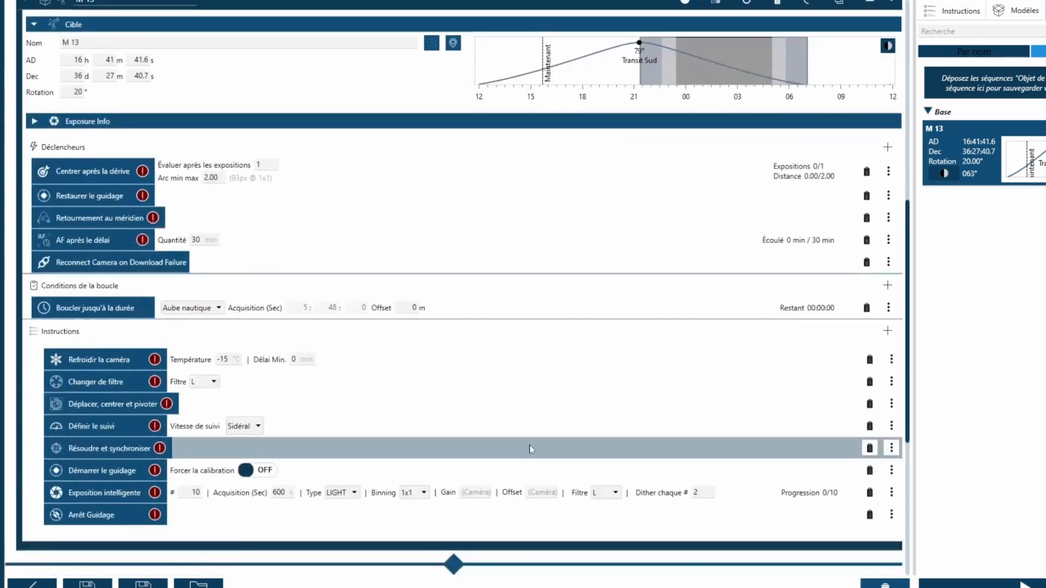
scroll(530, 447, up, 3)
scroll(531, 450, up, 6)
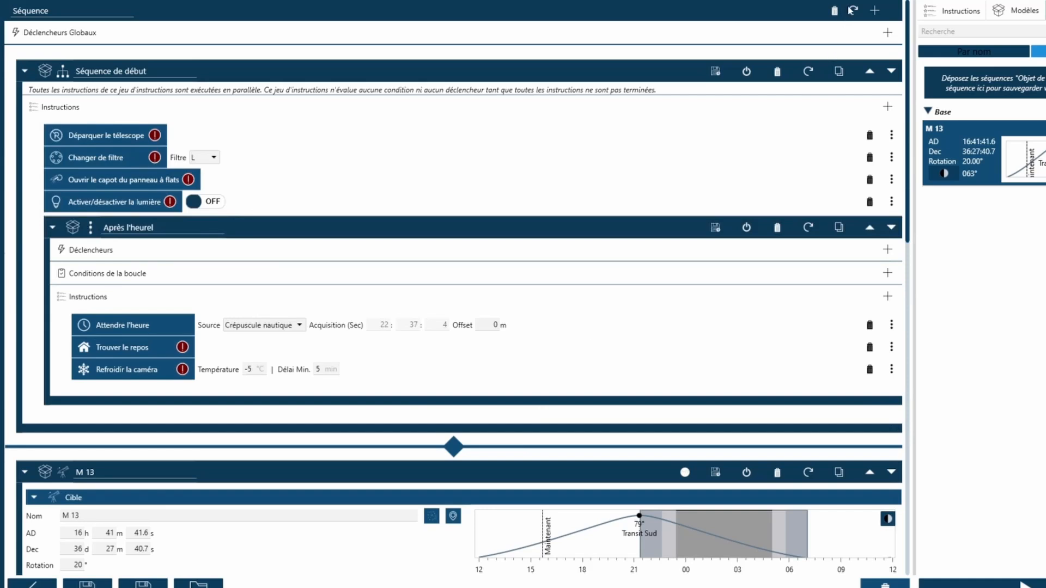
click(854, 7)
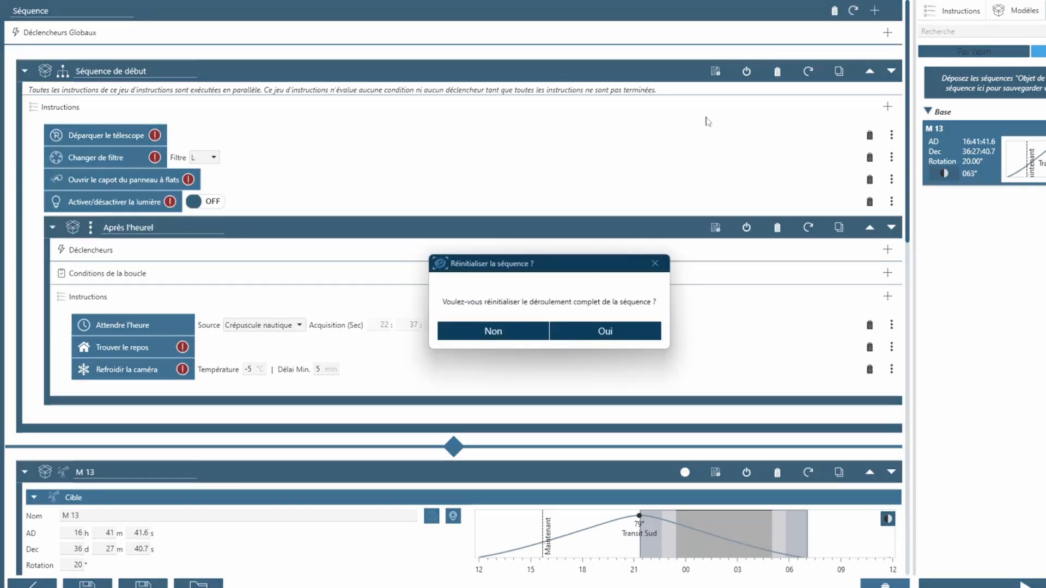
click(563, 336)
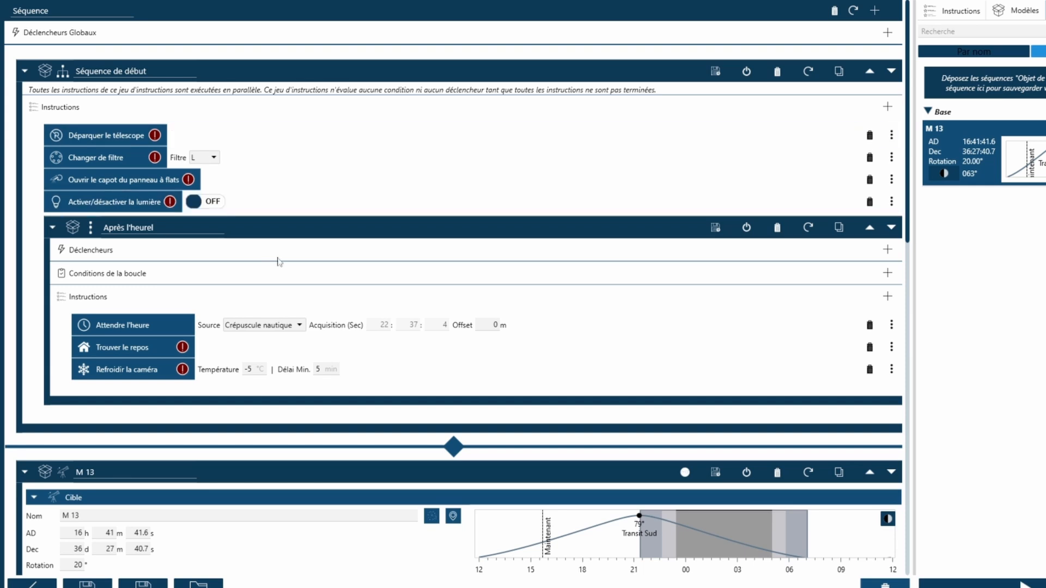
Show the extra options of the Déparquer le télescope instruction in Séquence de début and examine its error-handling choices
scroll(278, 260, down, 5)
scroll(278, 260, down, 2)
scroll(297, 334, up, 7)
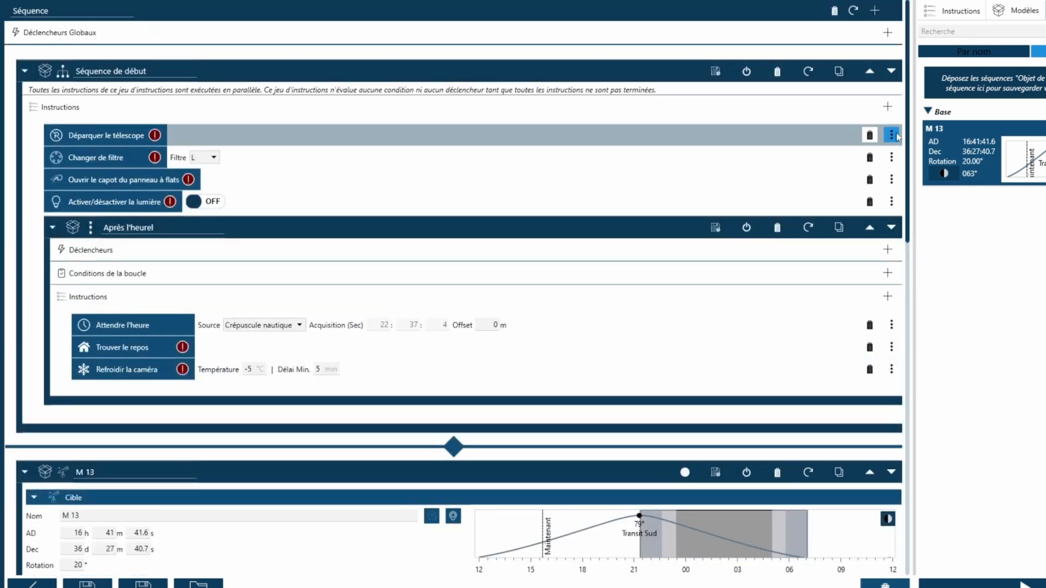
click(891, 135)
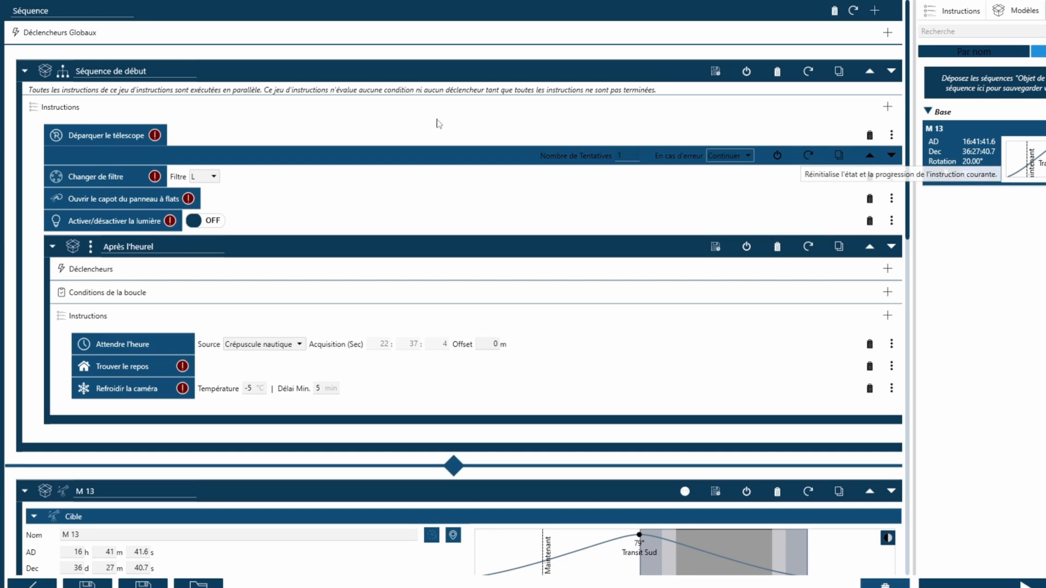
click(730, 157)
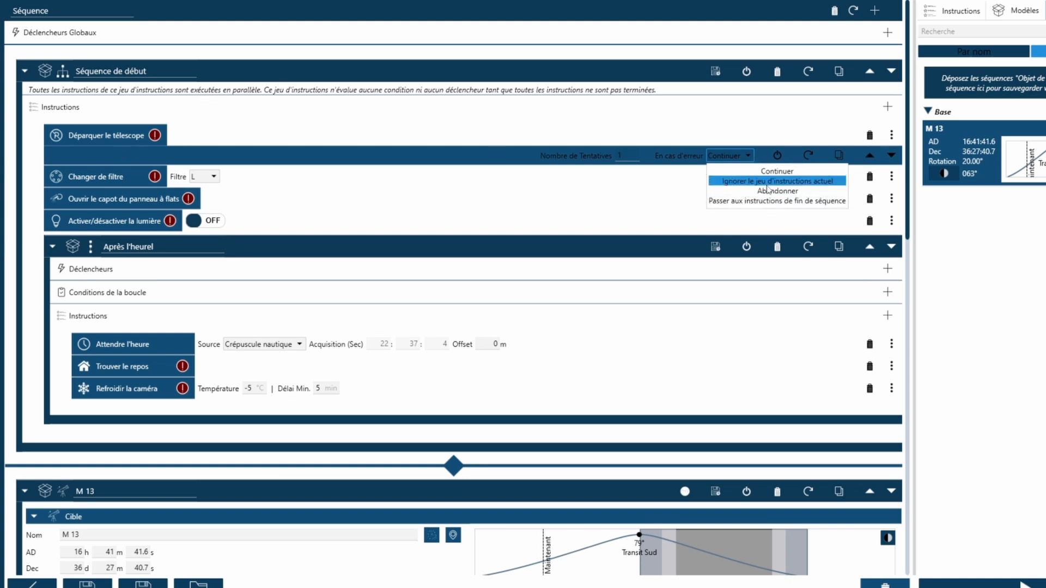
click(739, 159)
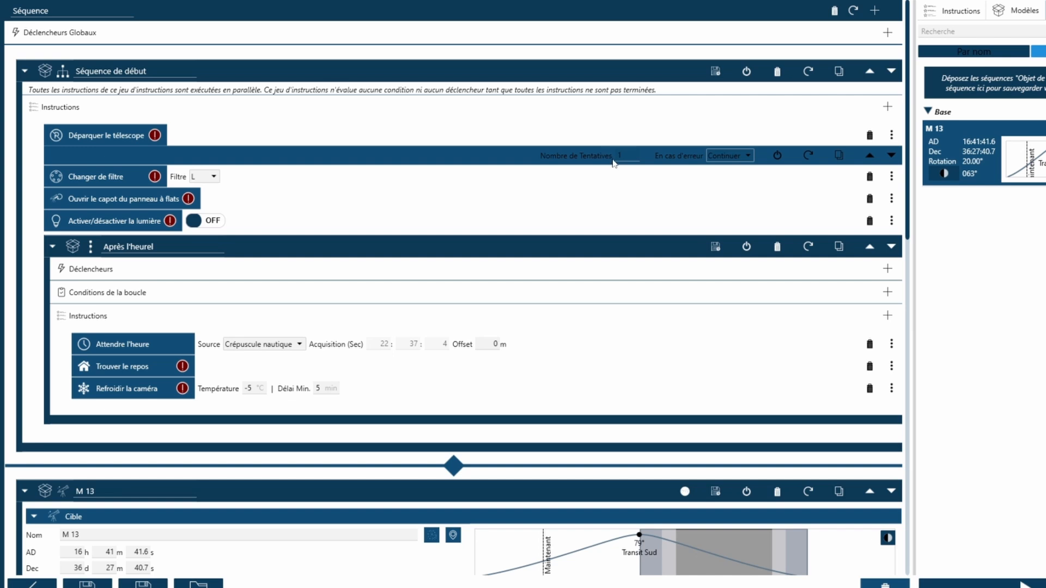
Disable and re-enable the Déparquer le télescope instruction
click(778, 157)
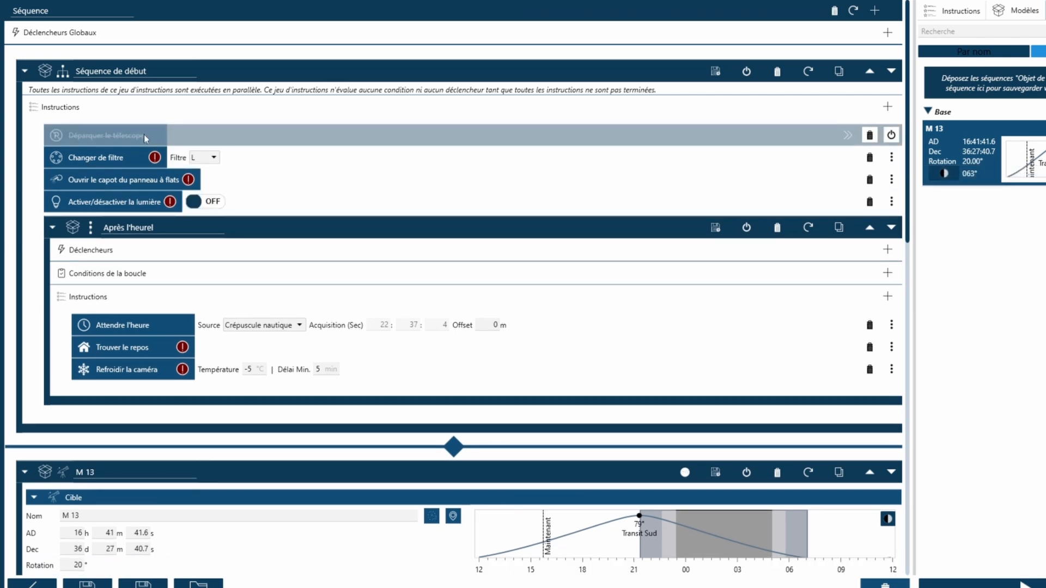
click(891, 135)
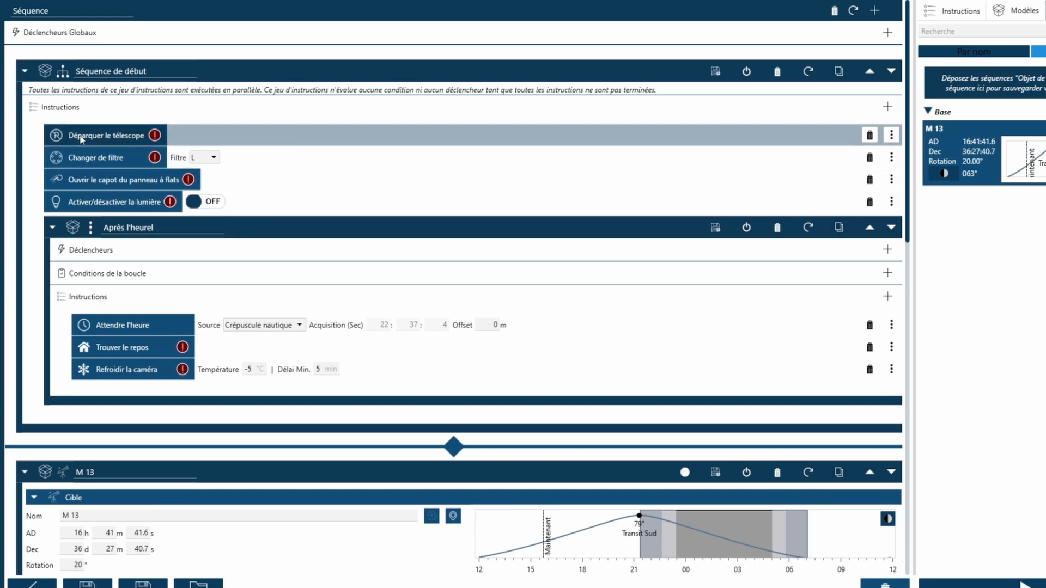
Browse the library of available instructions, from the loop conditions through the Panneau à flats and Télescope groups to Utilitaire
scroll(677, 276, down, 8)
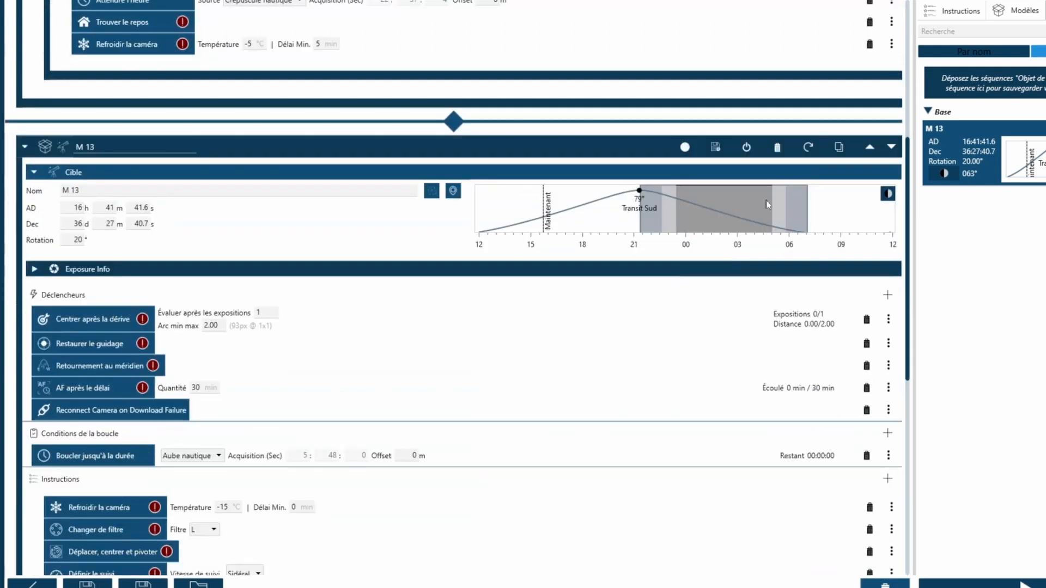
click(959, 11)
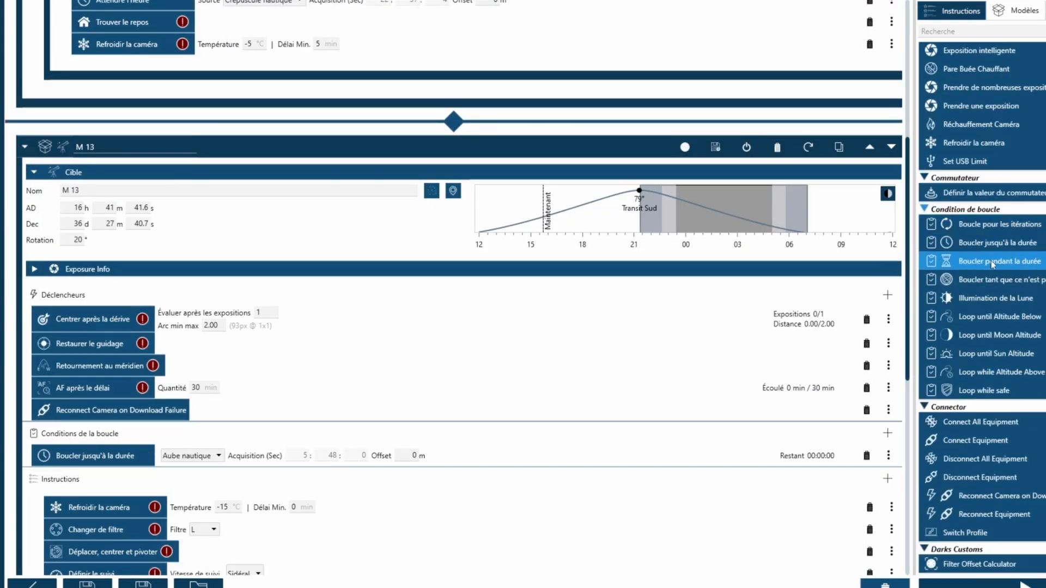
scroll(992, 264, down, 15)
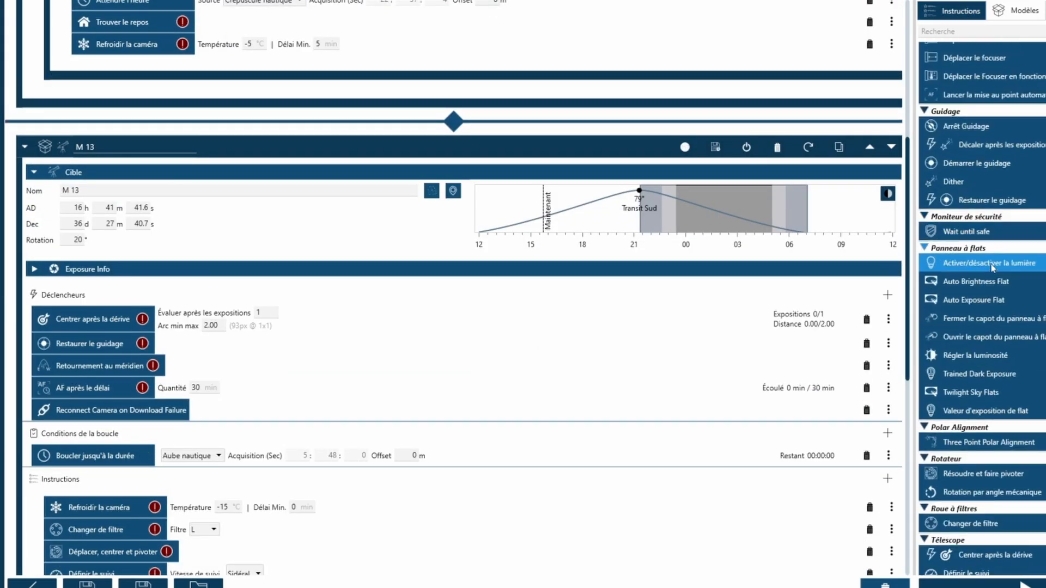
scroll(991, 270, down, 7)
scroll(650, 352, down, 2)
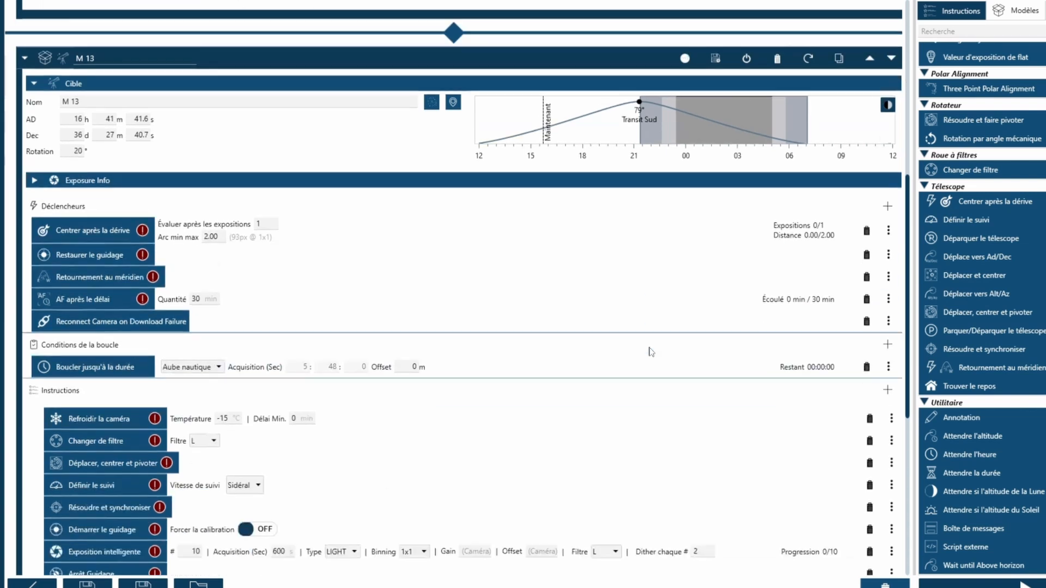
Review the whole sequence, covering the Séquence de début block, the M 13 triggers, loop condition and instructions, and the Séquence de fin block
scroll(650, 352, down, 5)
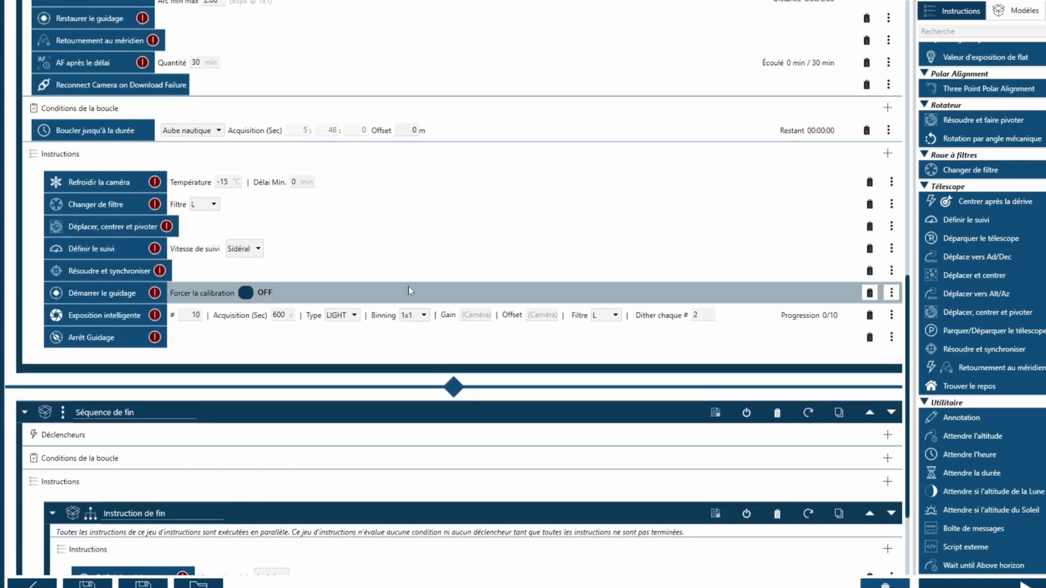
scroll(262, 288, up, 3)
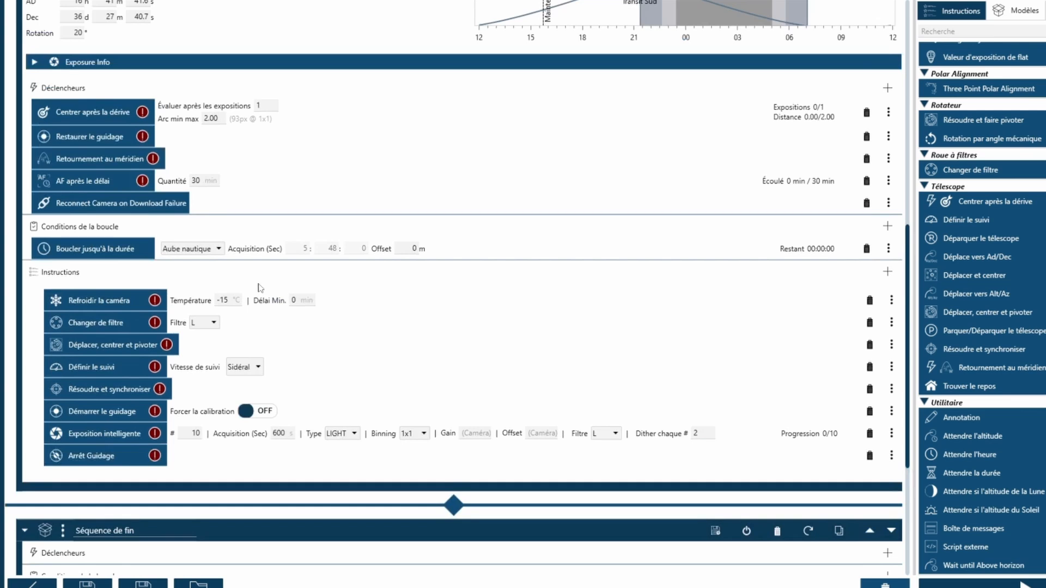
scroll(260, 288, up, 12)
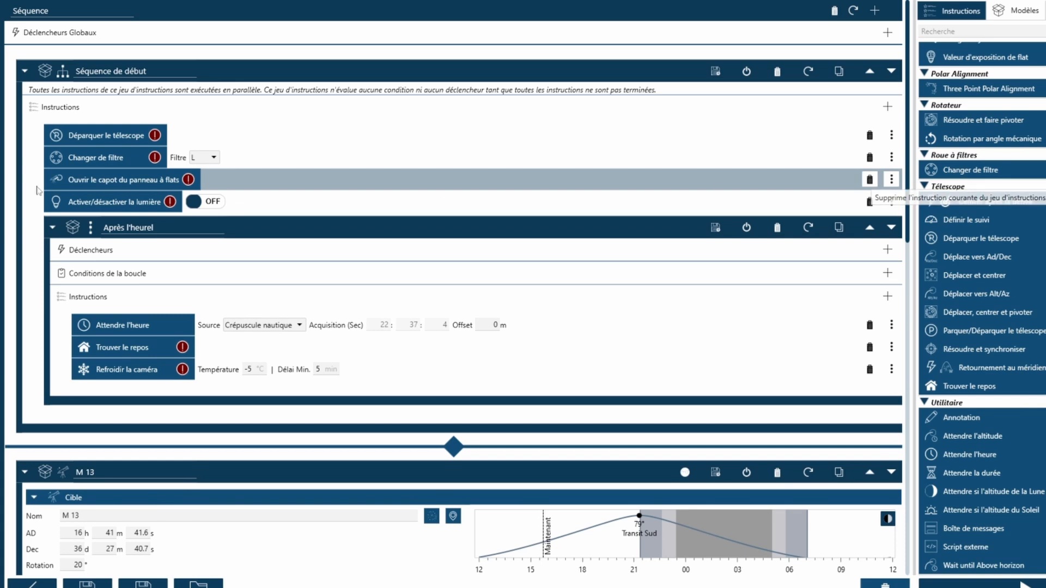
scroll(206, 281, down, 2)
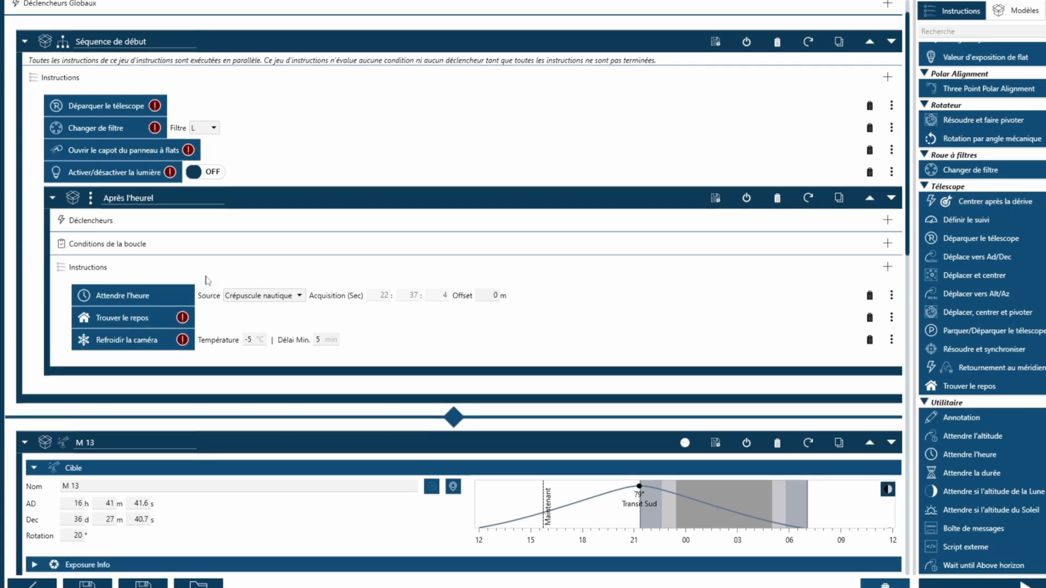
scroll(202, 301, down, 11)
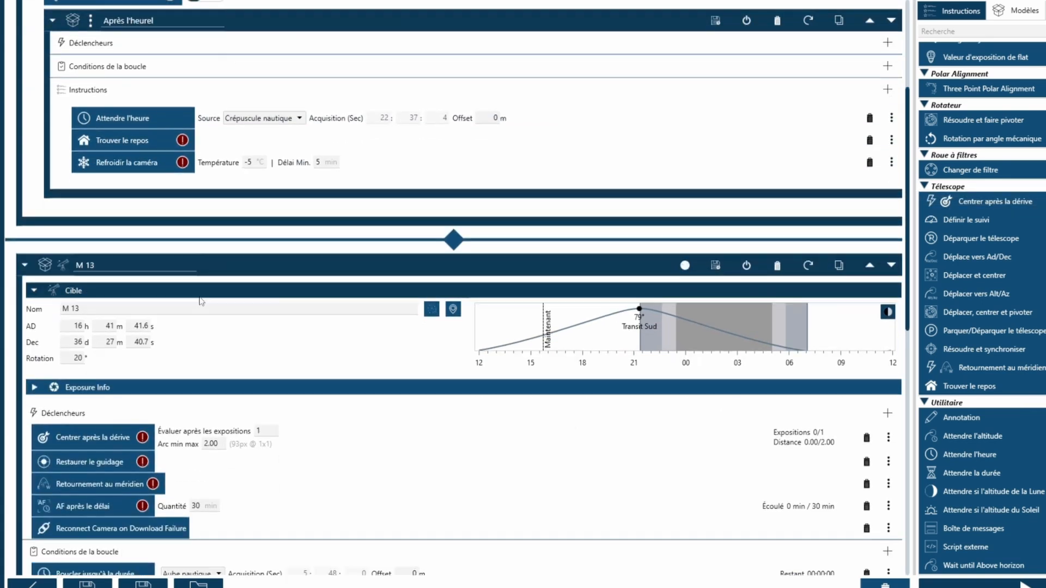
scroll(201, 301, down, 1)
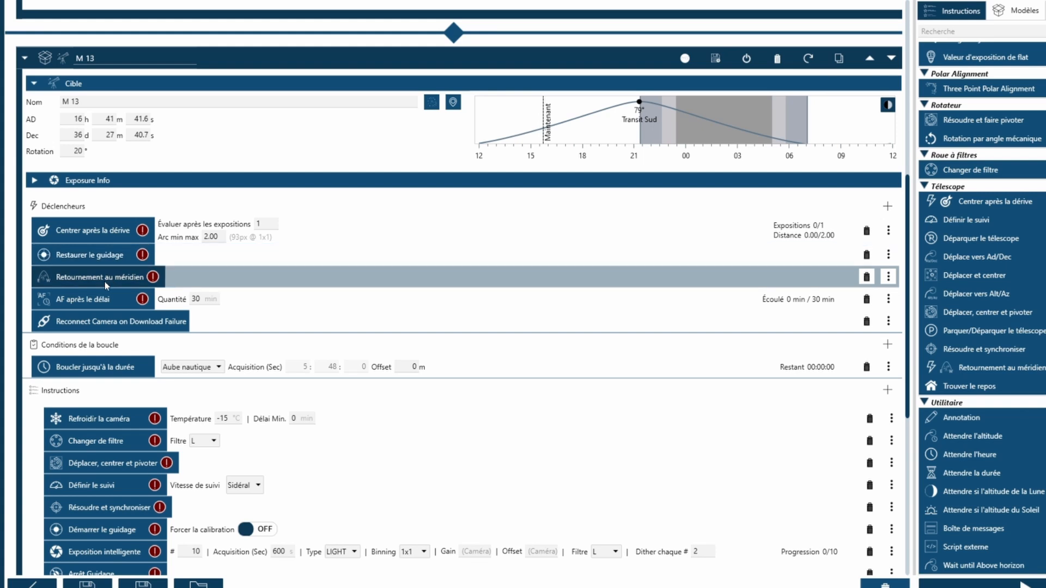
scroll(112, 278, down, 2)
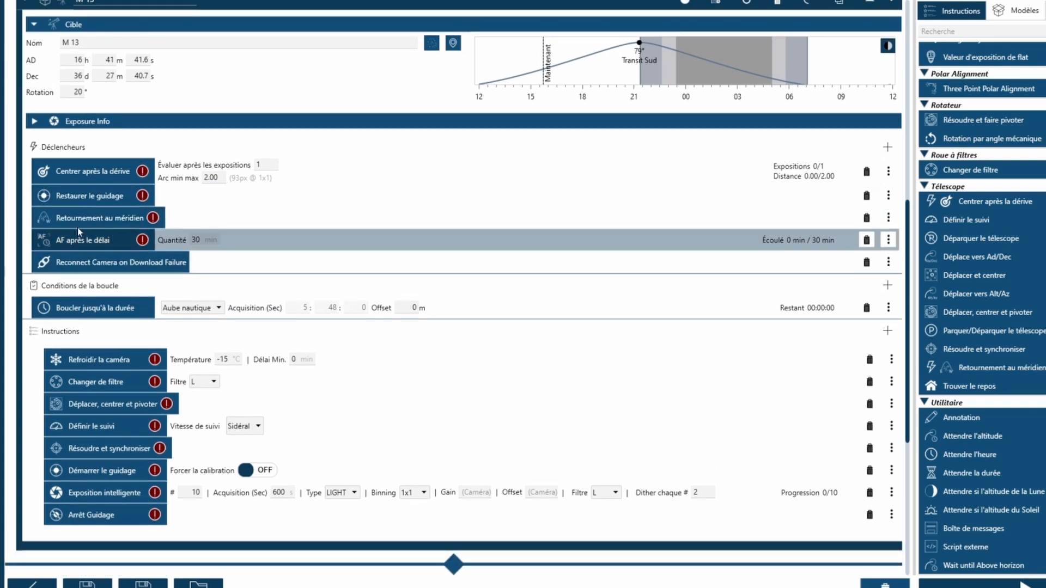
scroll(98, 223, down, 1)
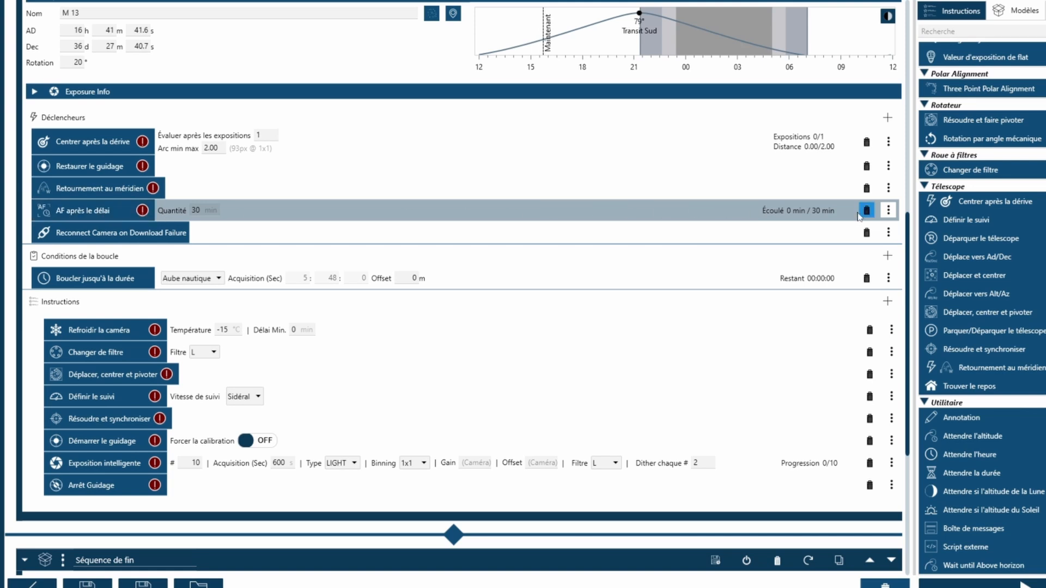
scroll(368, 296, down, 10)
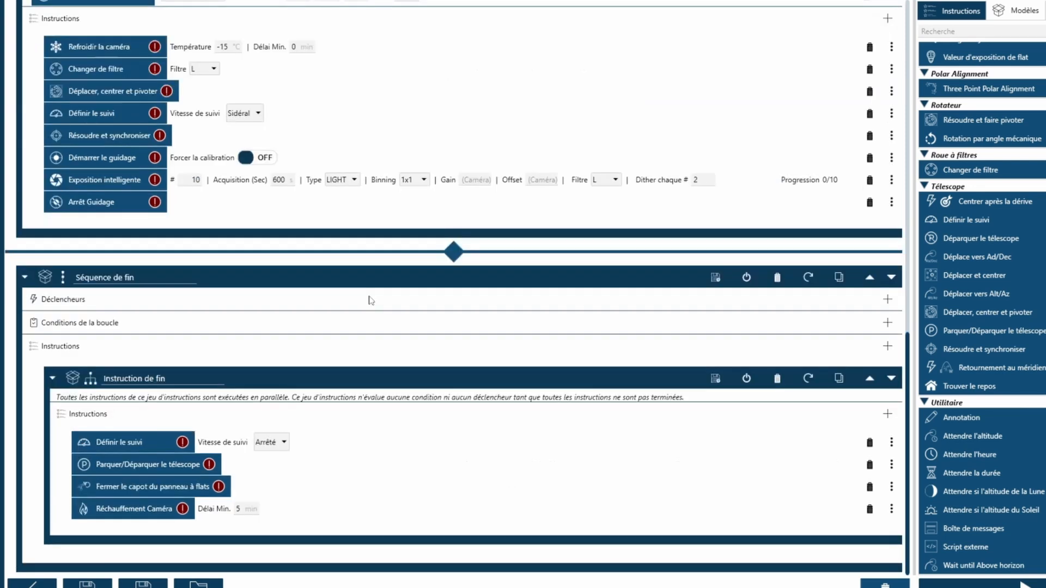
scroll(368, 296, up, 9)
scroll(368, 299, up, 10)
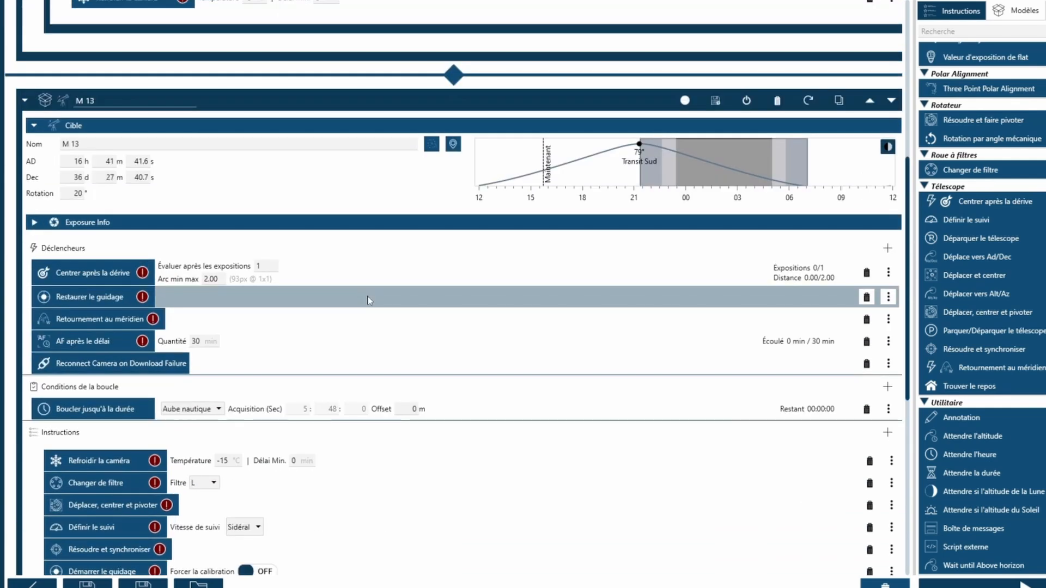
scroll(368, 300, up, 1)
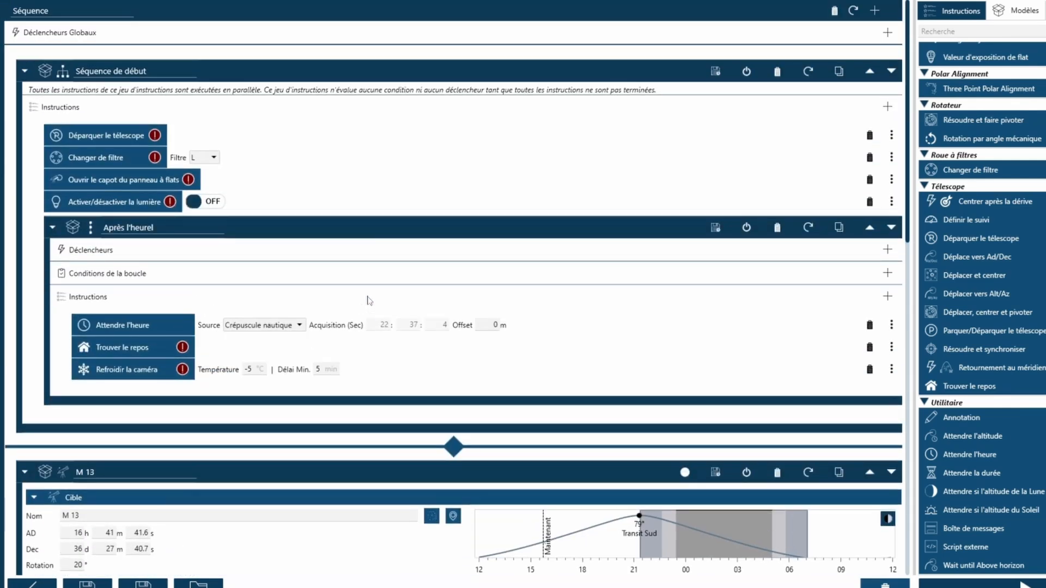